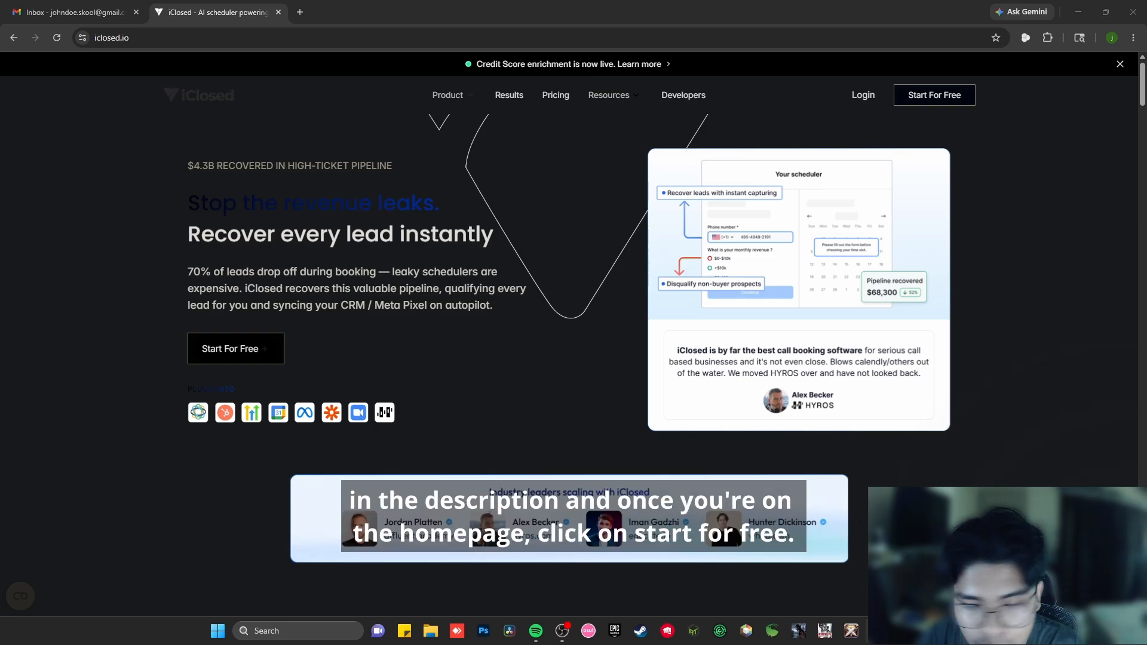
- Sign up for a new account and start the free trial of the Startup Month plan with the completed checkout details
click(937, 97)
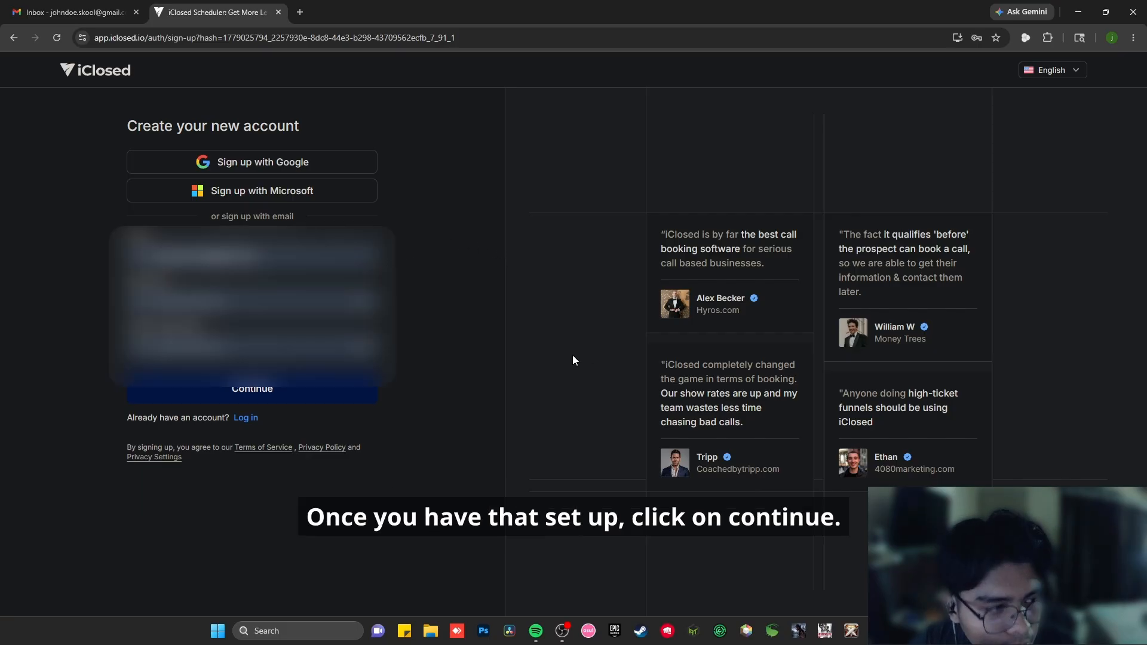
click(274, 391)
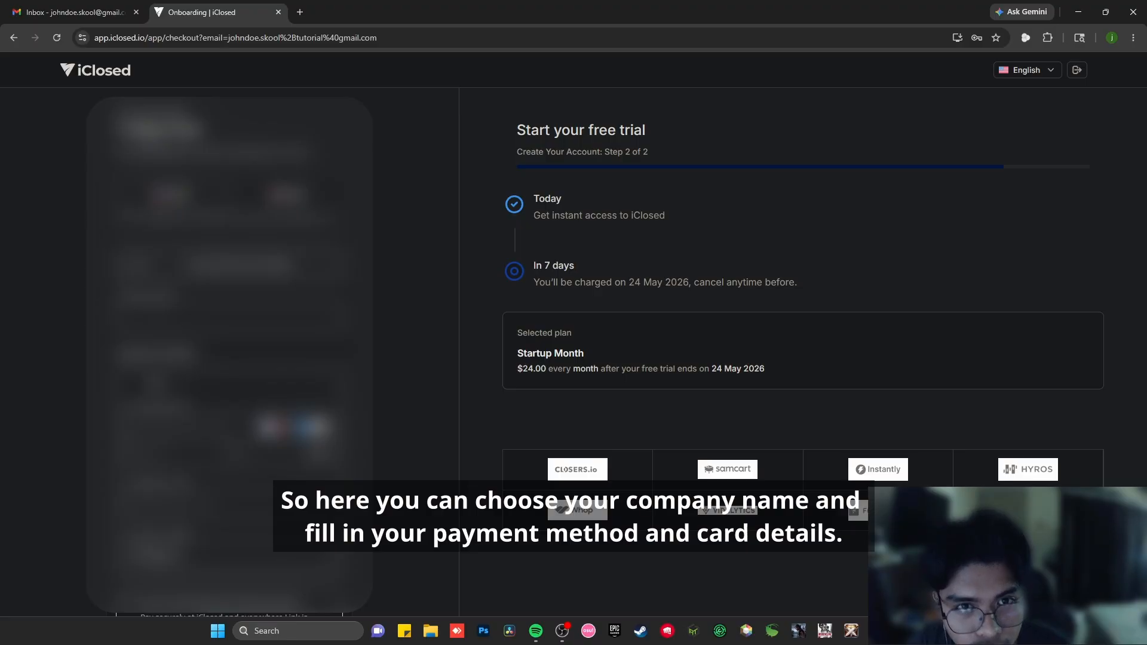
scroll(229, 353, down, 1)
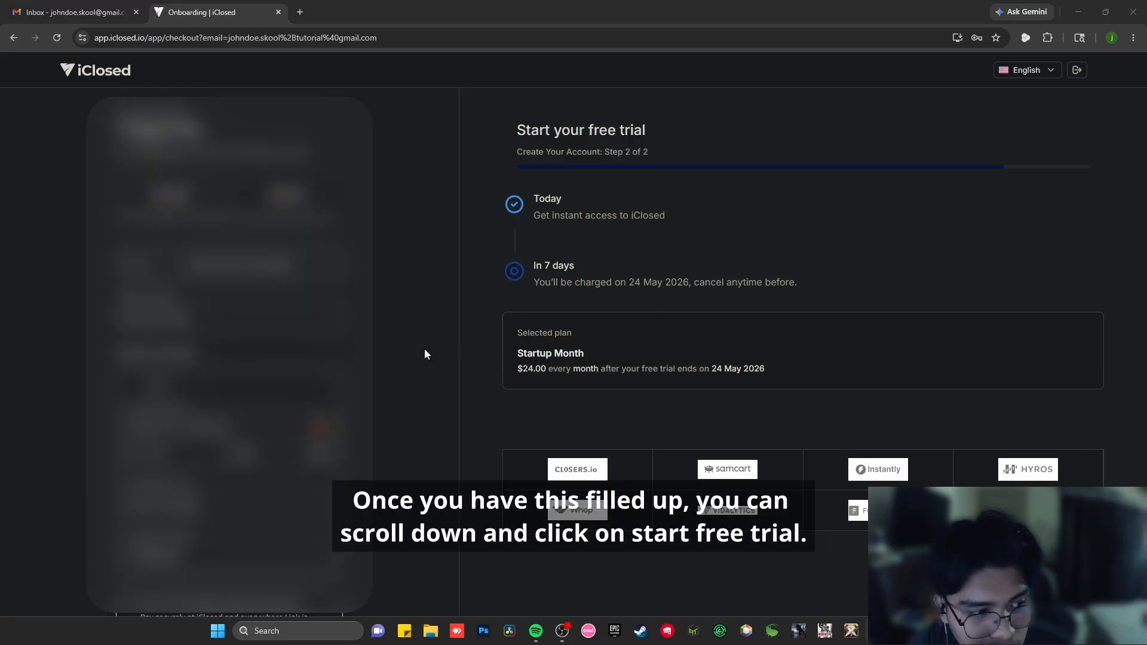
scroll(424, 355, down, 3)
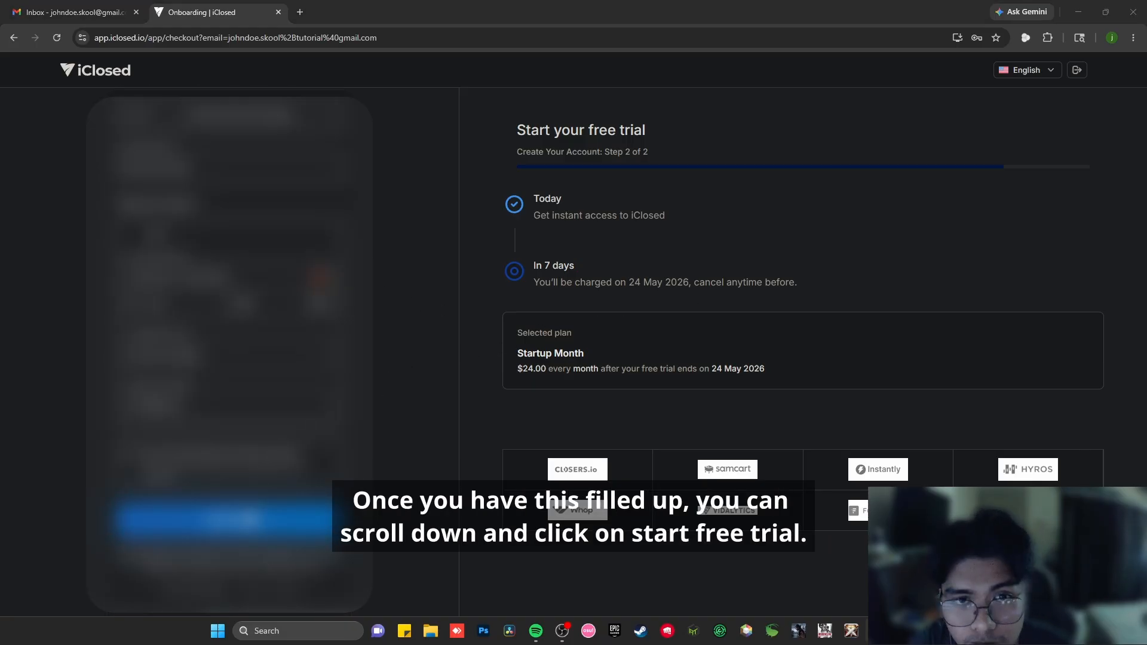
click(251, 521)
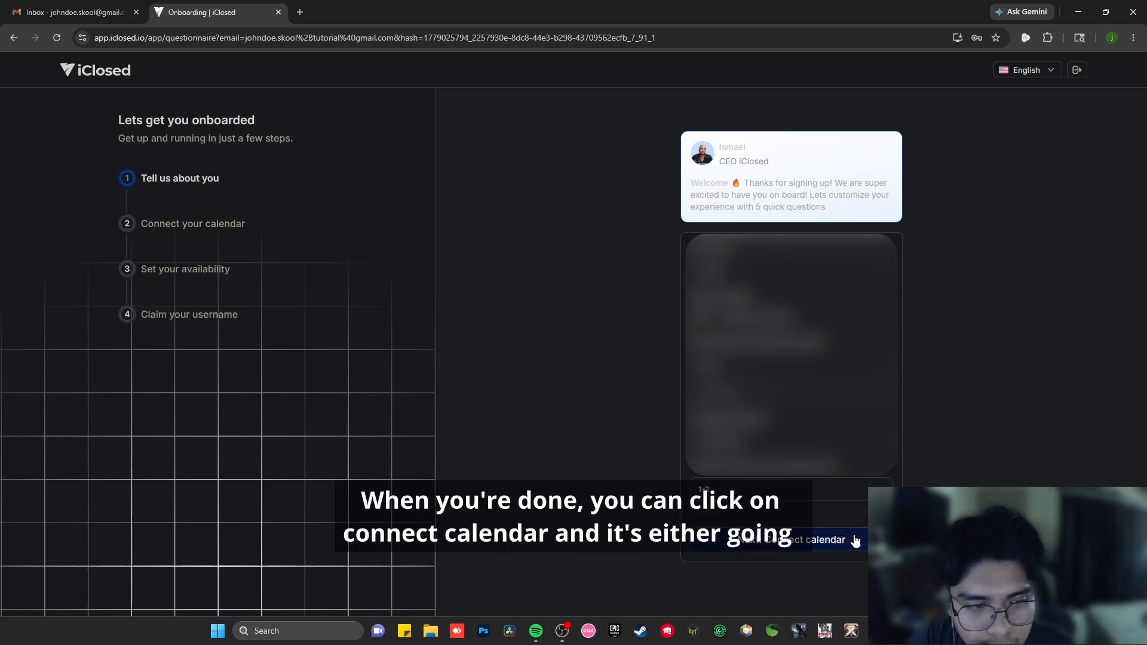
- Submit the onboarding questionnaire and connect Google Calendar by granting access with the Google account
click(813, 540)
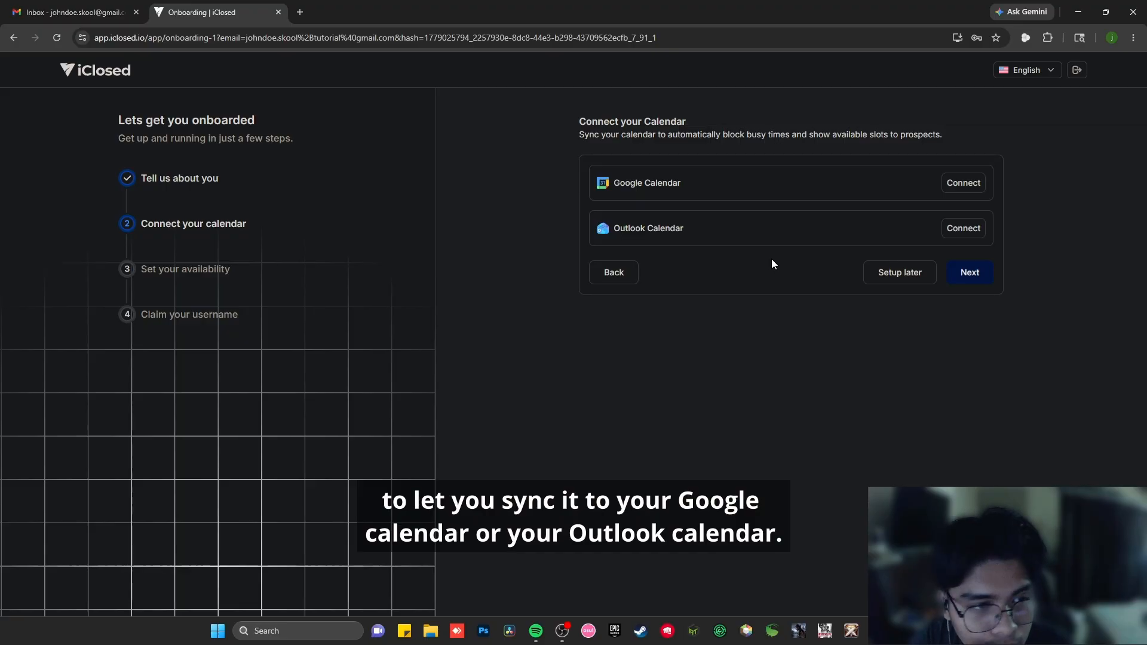
click(961, 185)
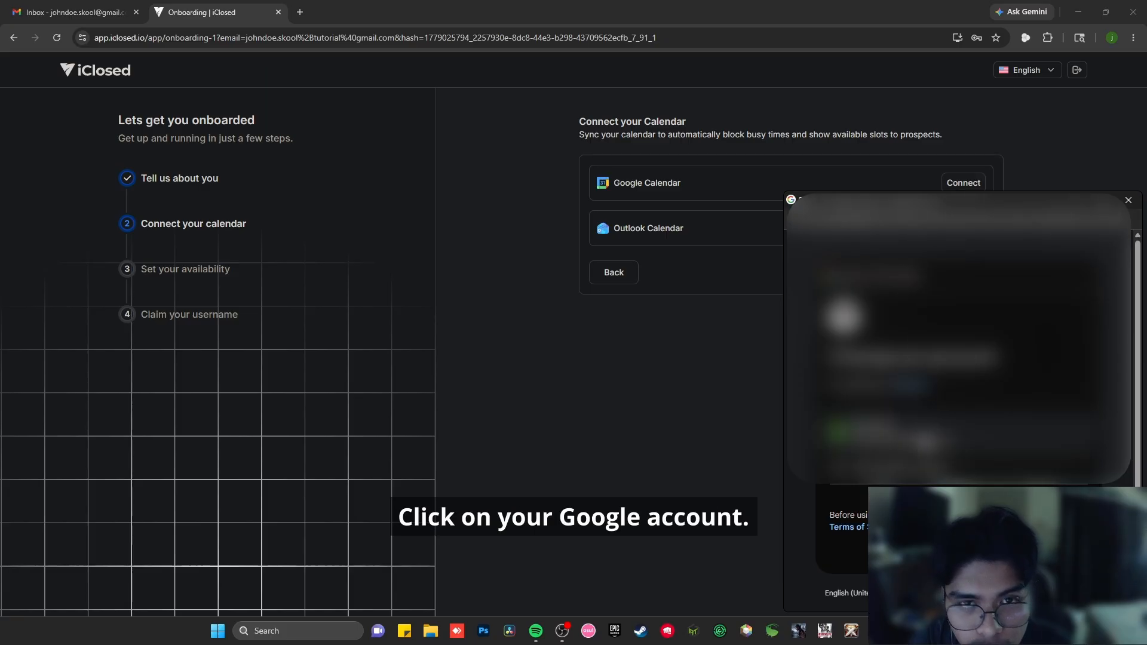
click(925, 441)
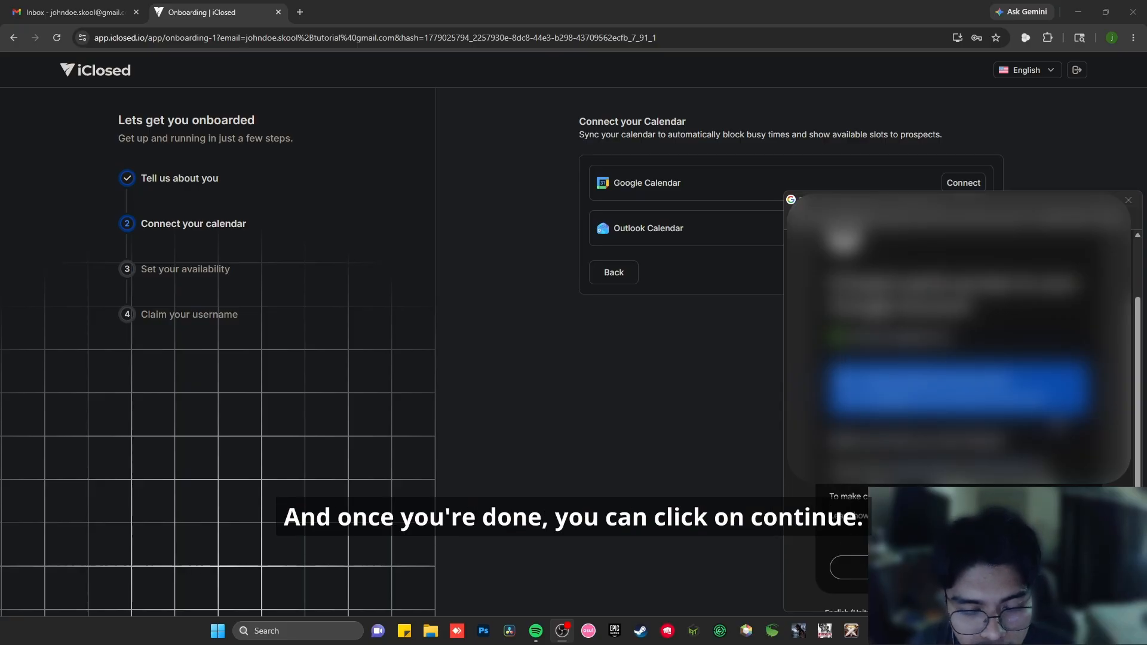
click(1024, 567)
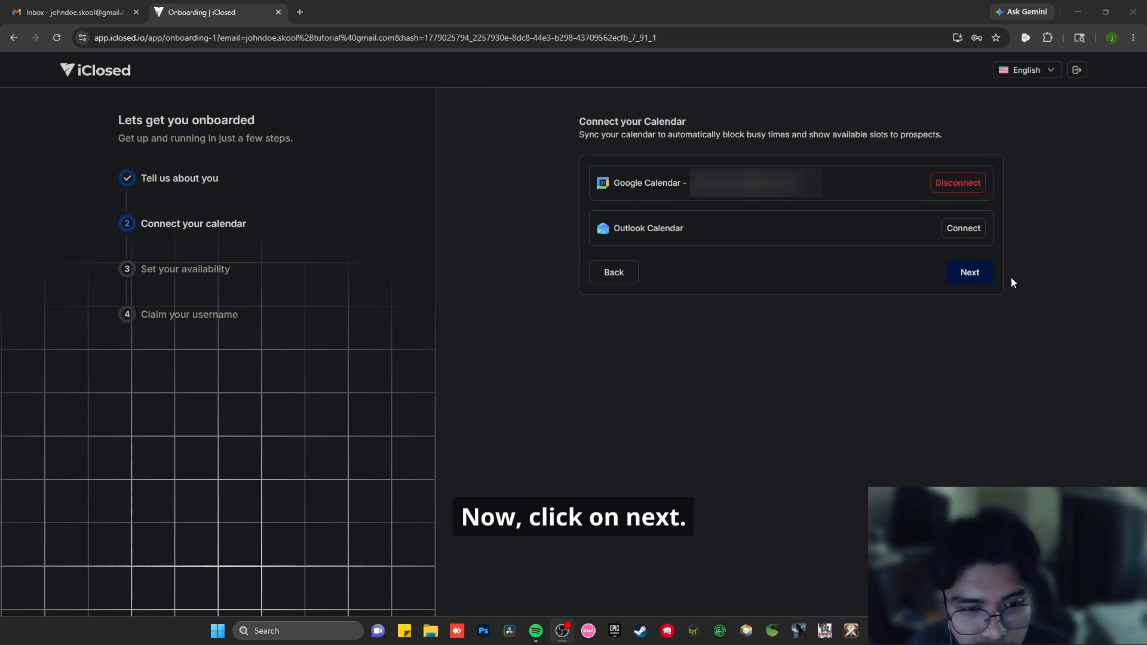
click(981, 275)
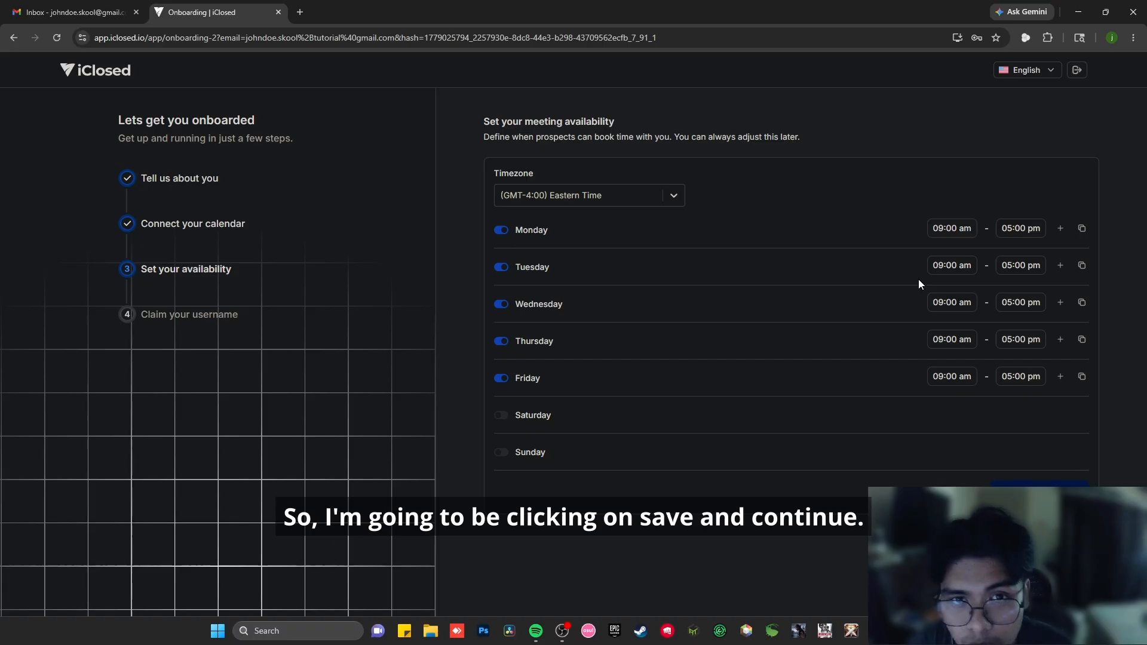
- Save Monday to Friday, 09:00 am to 05:00 pm Eastern Time, as the meeting availability and claim the company username
click(1039, 492)
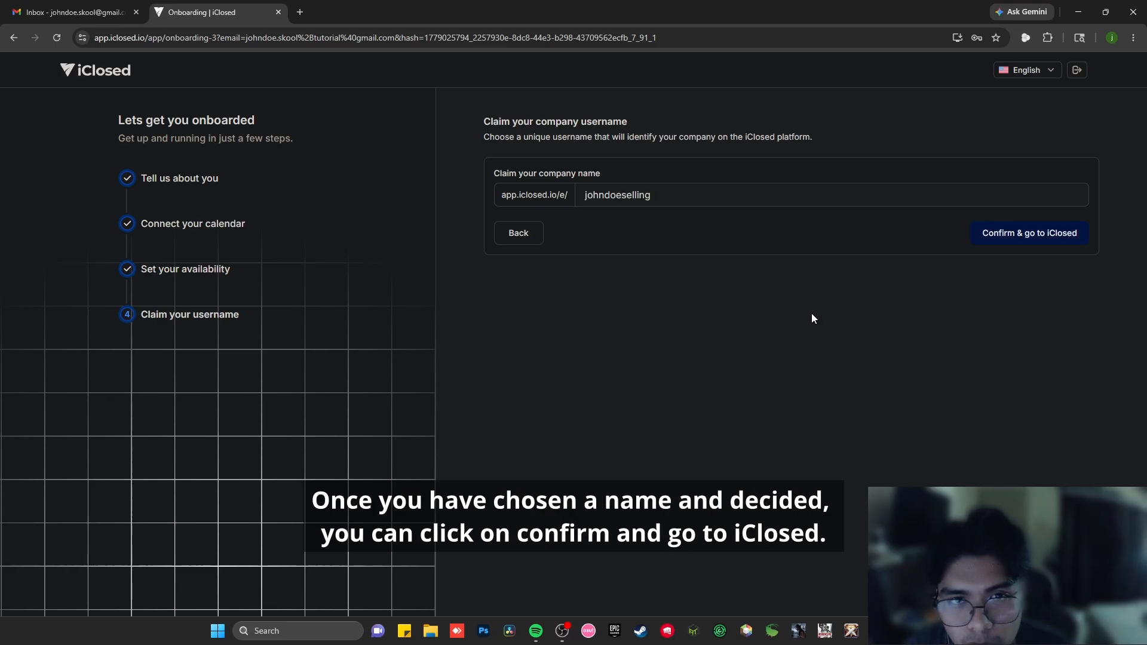
click(1019, 239)
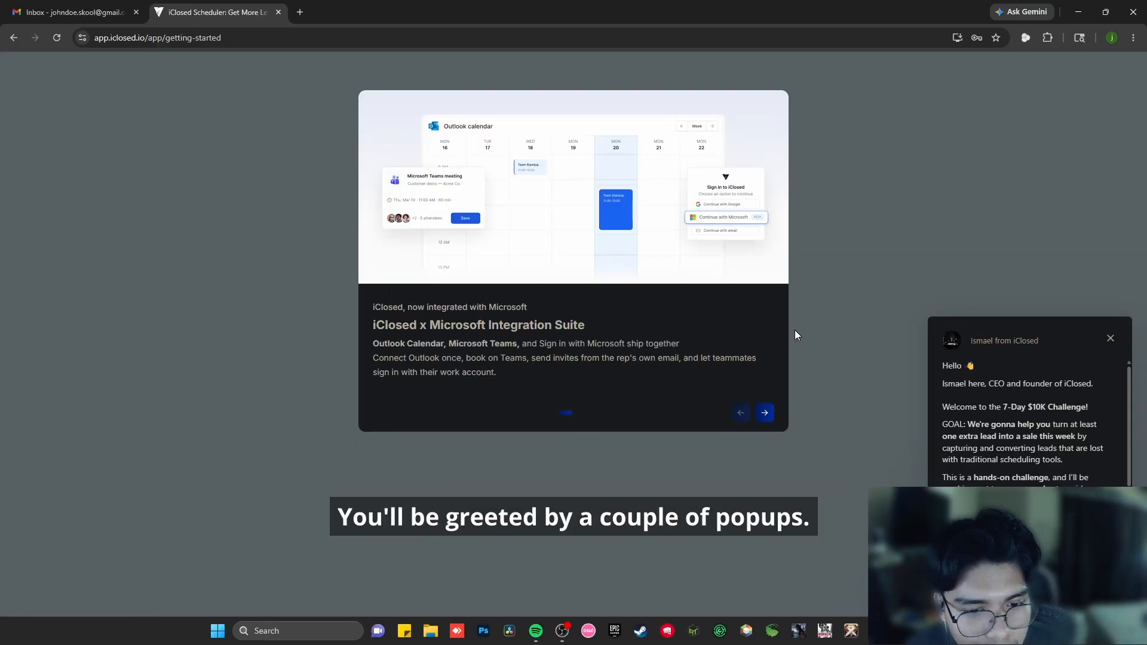
- Dismiss the founder's welcome message and go through the feature announcements to finish them
click(1111, 339)
click(765, 414)
click(765, 414)
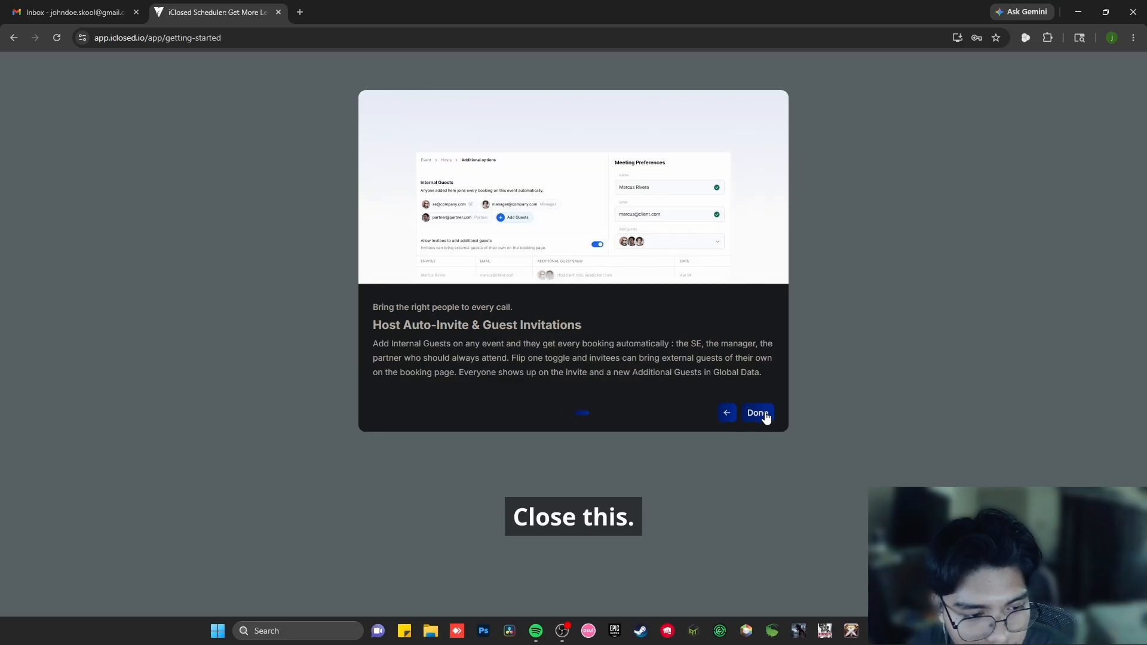
click(758, 413)
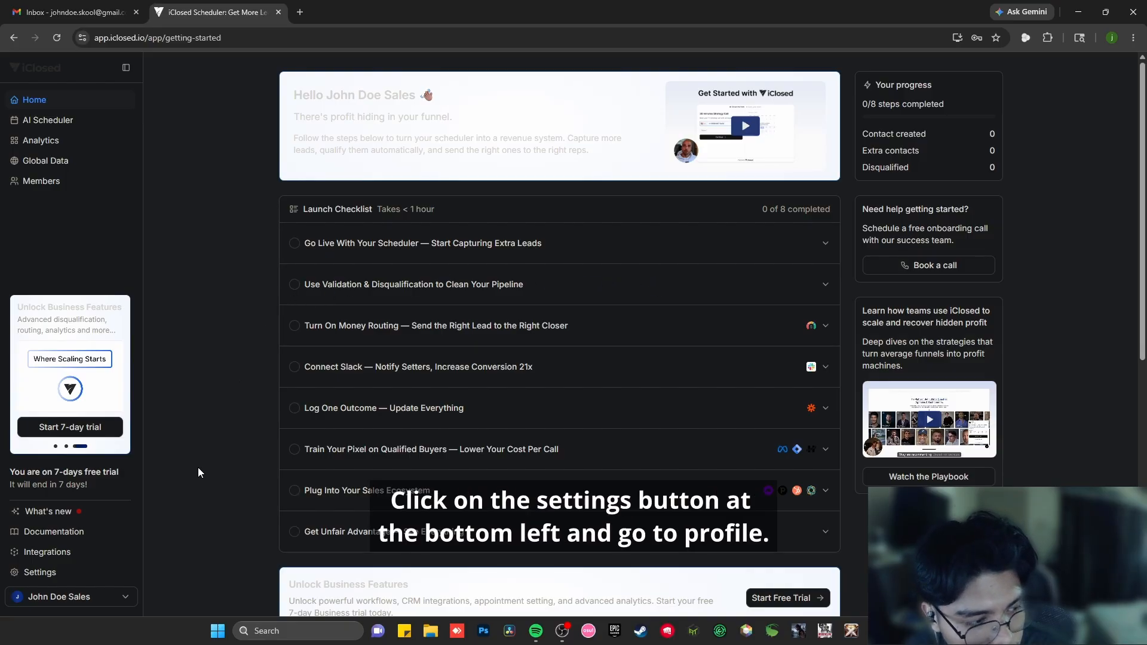
- Update the personal details in the profile settings and save the changes
click(55, 574)
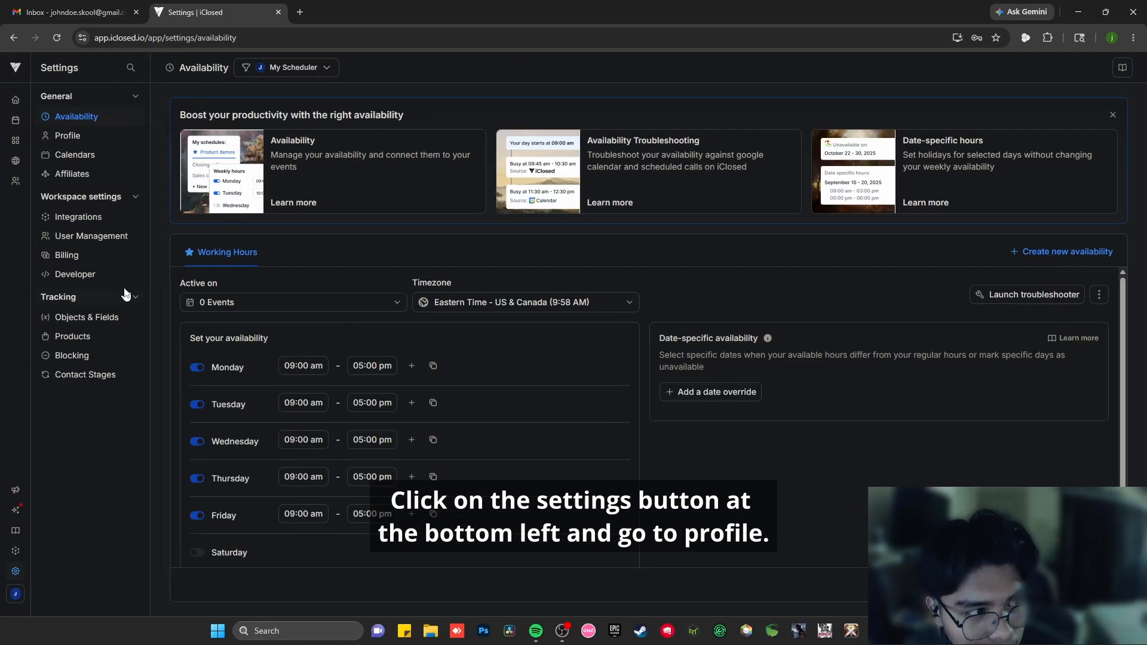
click(102, 141)
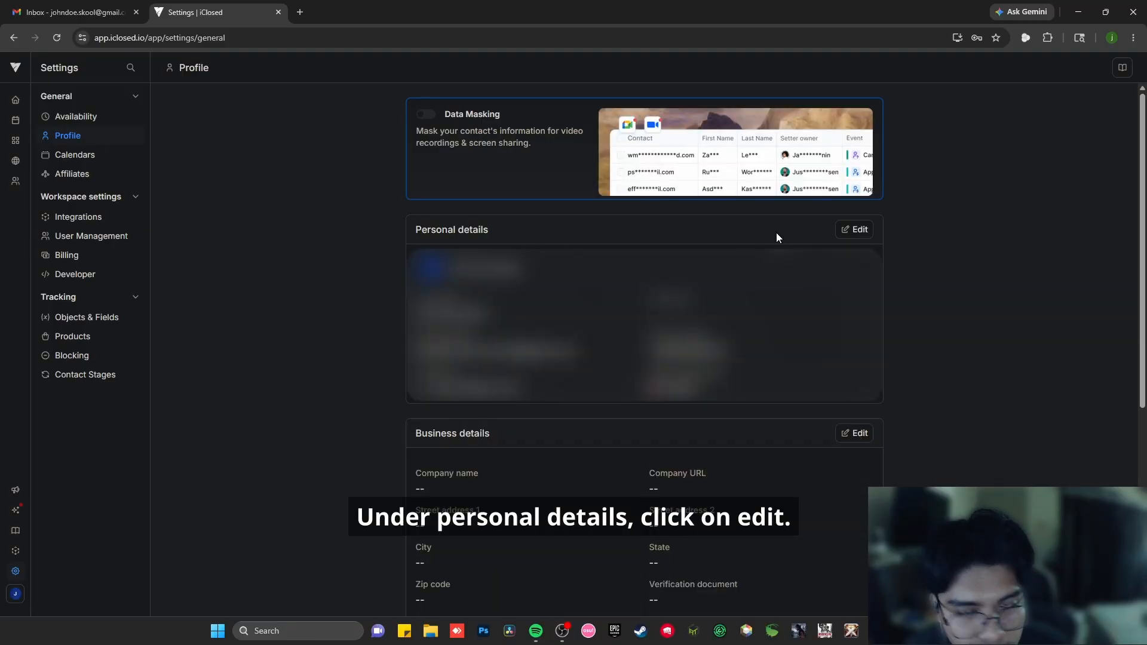
click(858, 231)
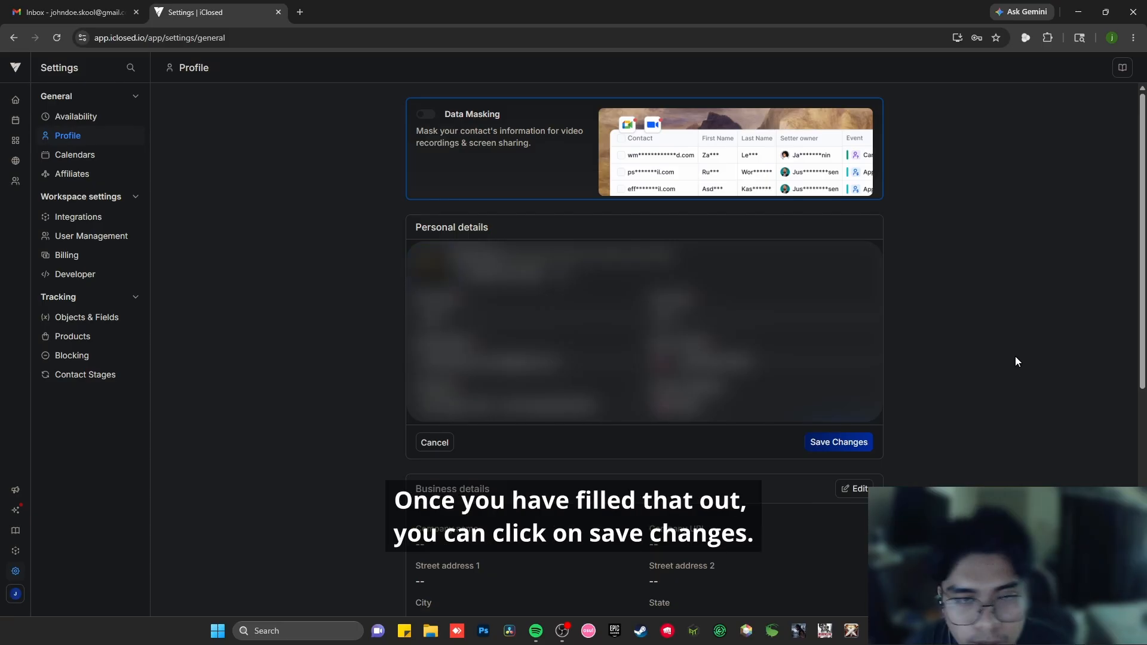
click(857, 443)
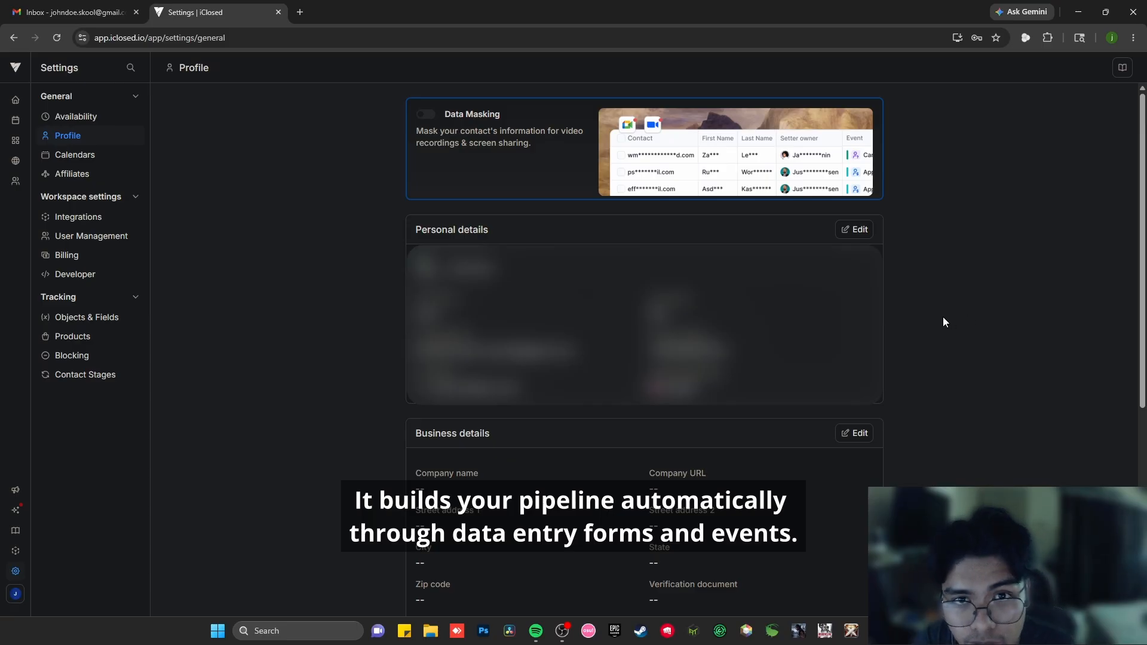
- Create a new event in the AI Scheduler and name it "Strategy Call"
click(16, 99)
mouse_move(15, 125)
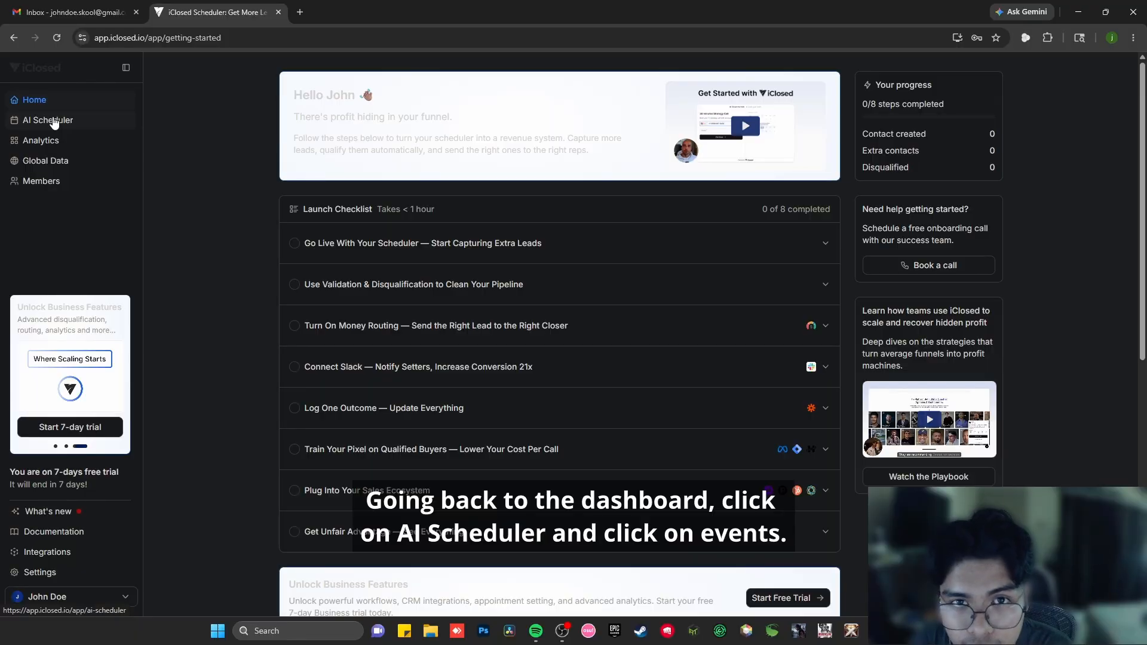
click(52, 120)
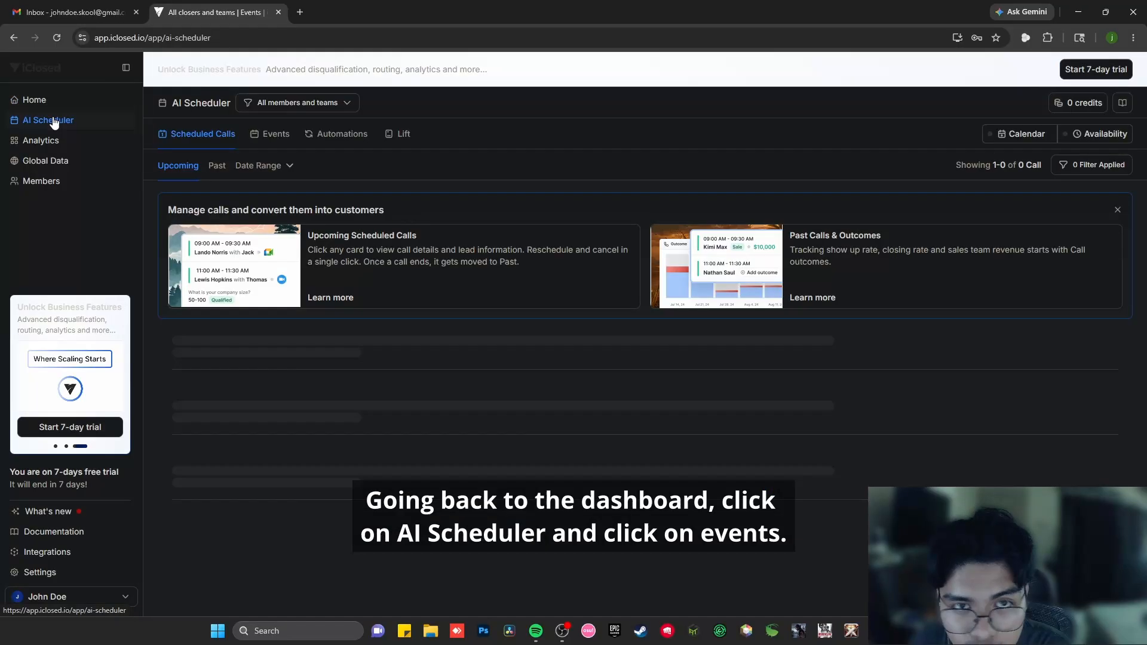
click(272, 135)
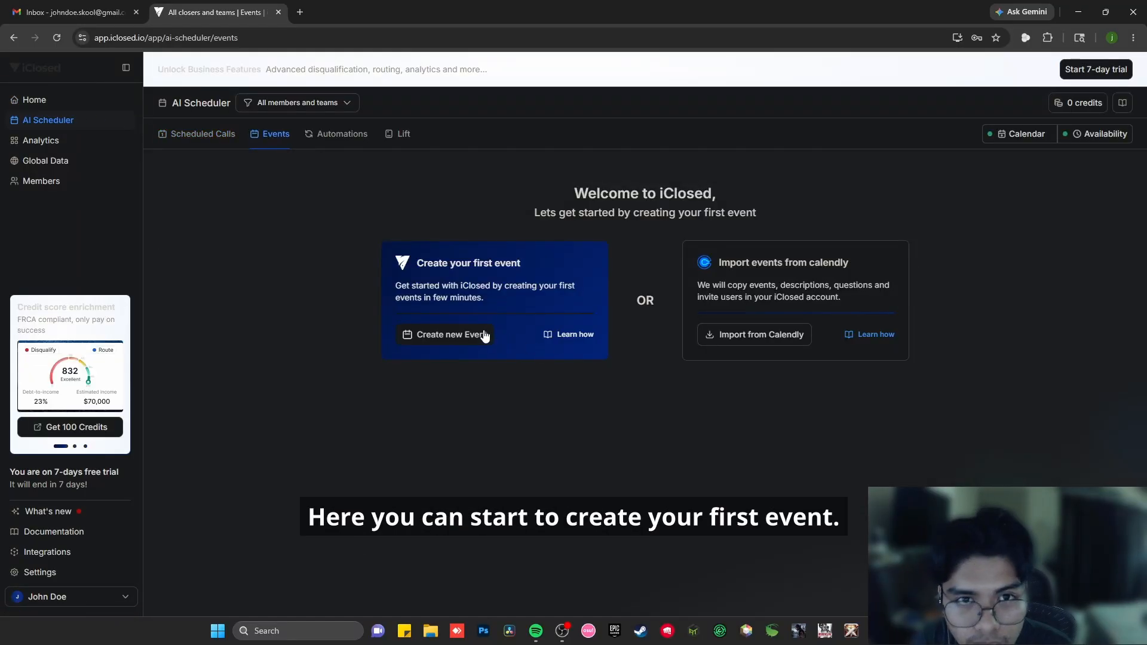
click(484, 342)
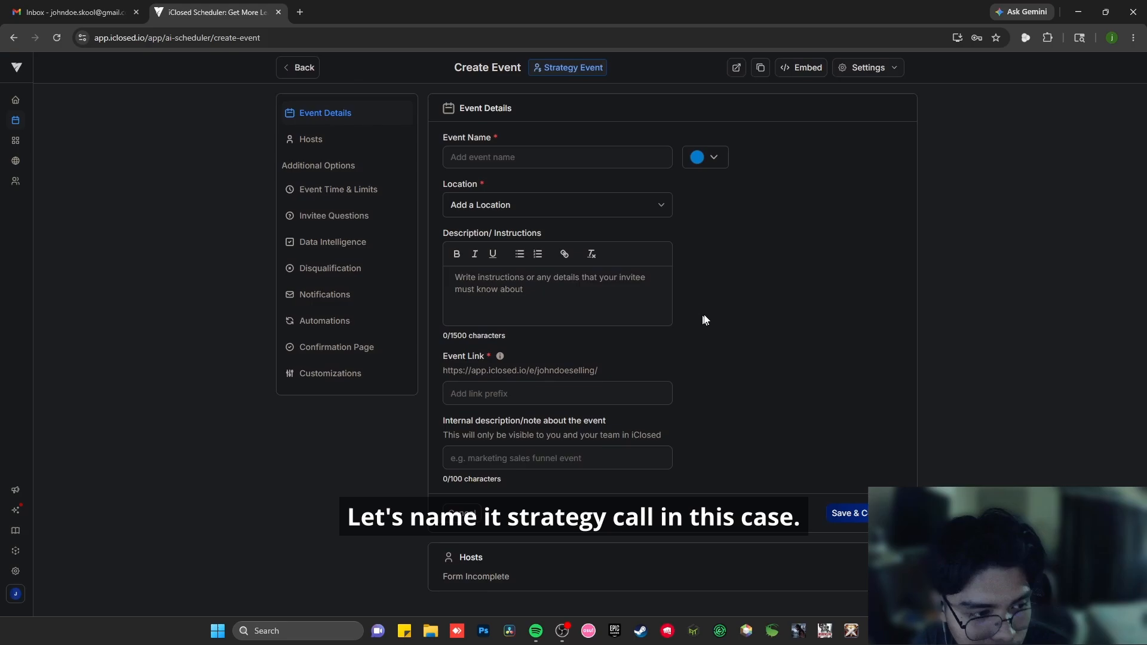
click(560, 156)
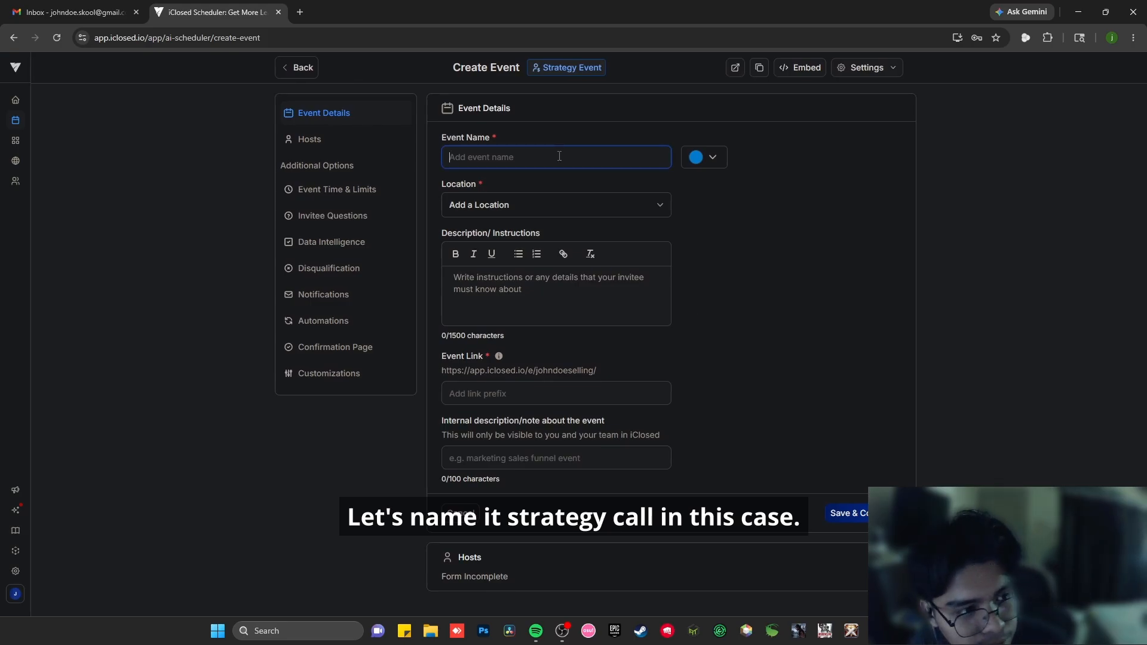
text(Strategy Call)
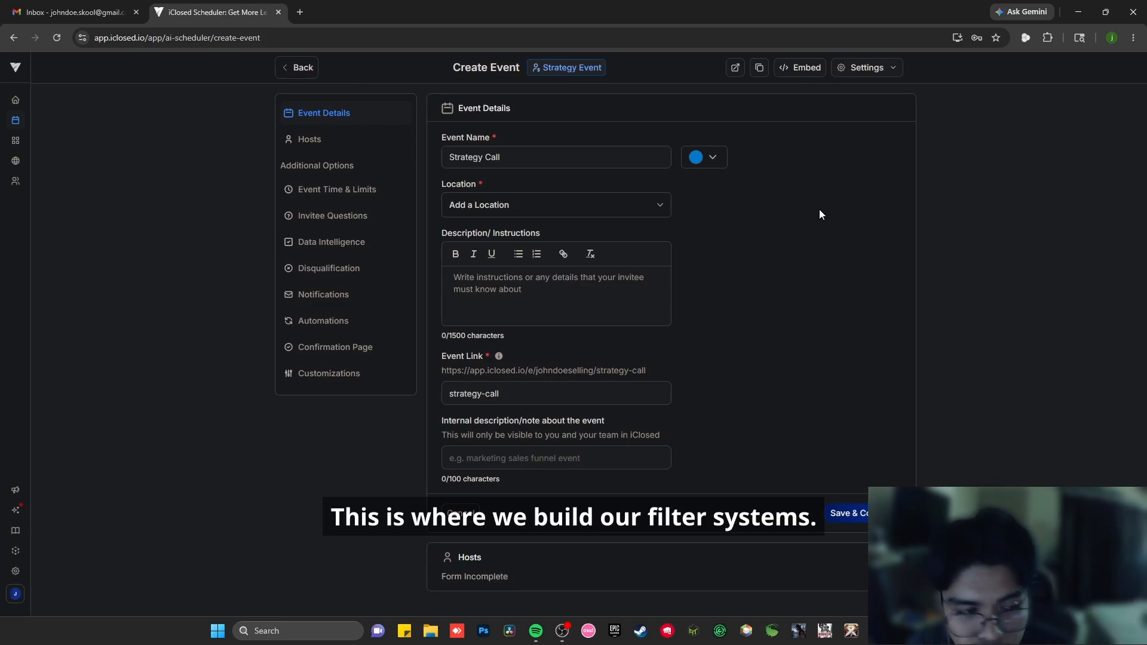
- Set the event location to Google Meet, add the description "This is a strategy call for bringing in prospects", and save the event details
click(562, 210)
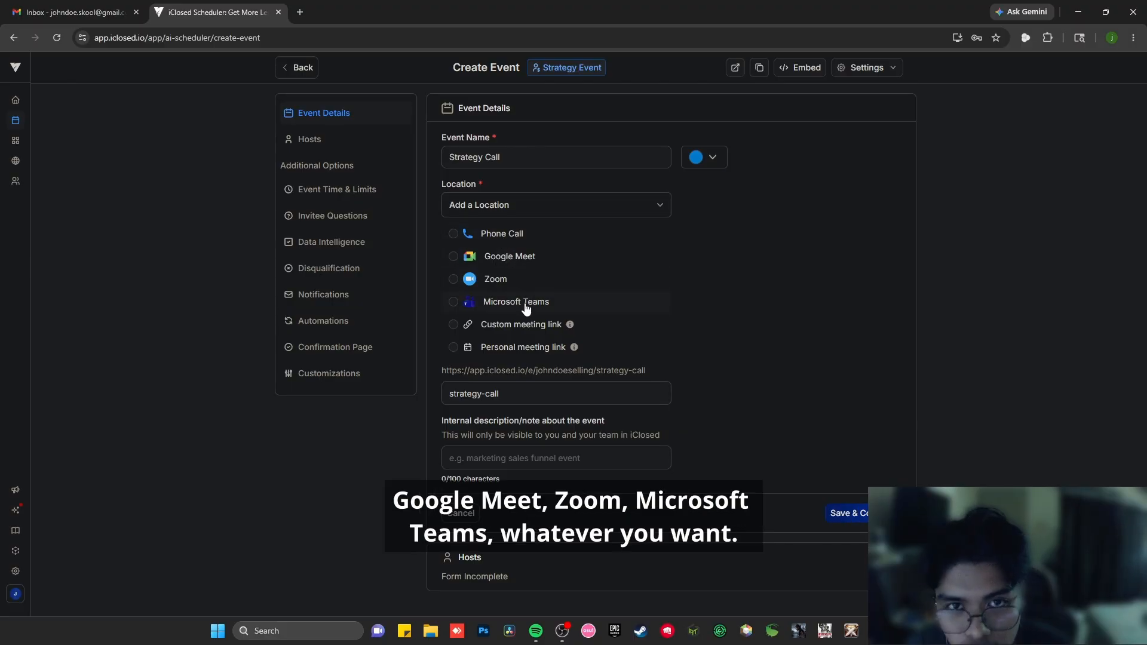
click(505, 261)
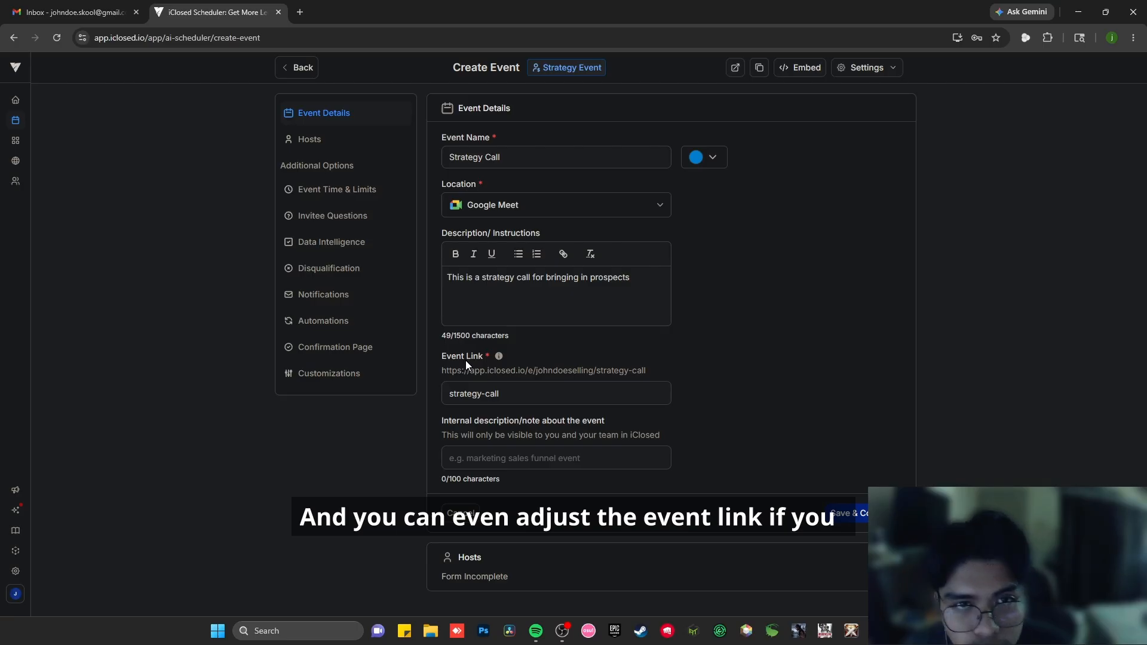
drag(603, 372, 652, 371)
click(711, 369)
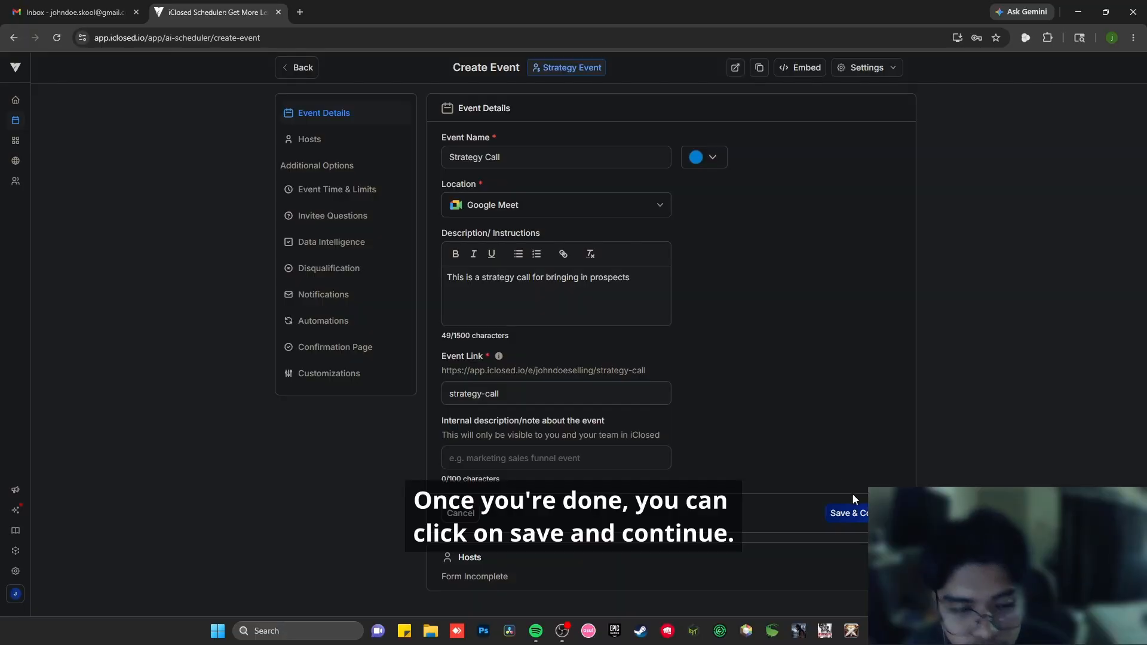
click(860, 512)
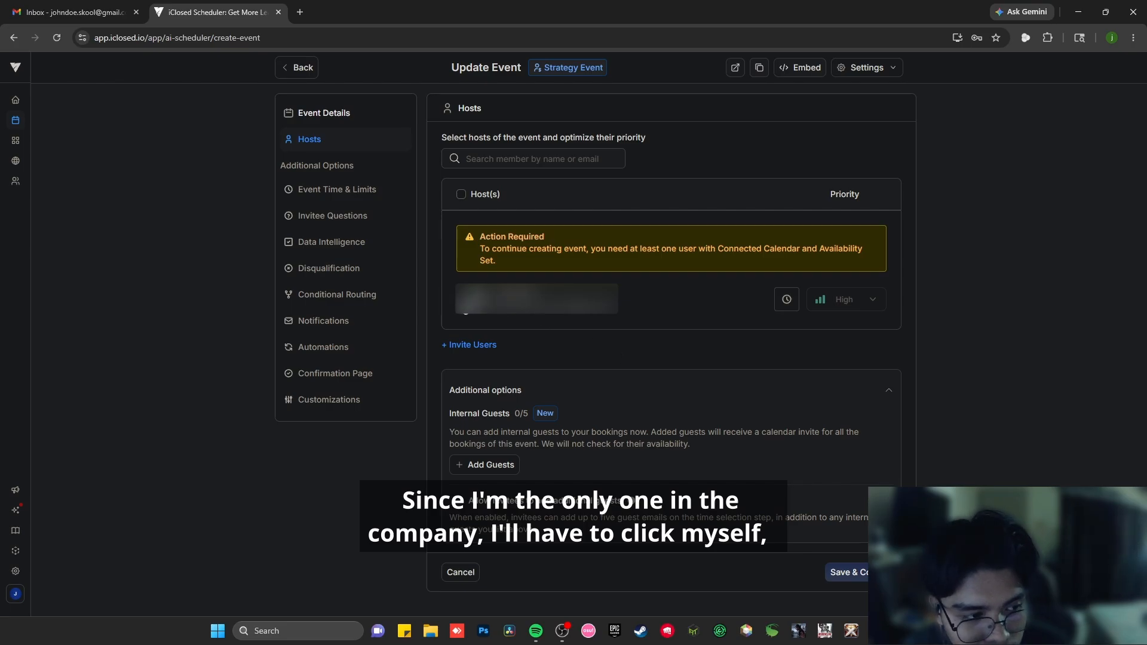
- Assign the only workspace member as the event's host, save, and make the email address the primary invitee question
click(462, 300)
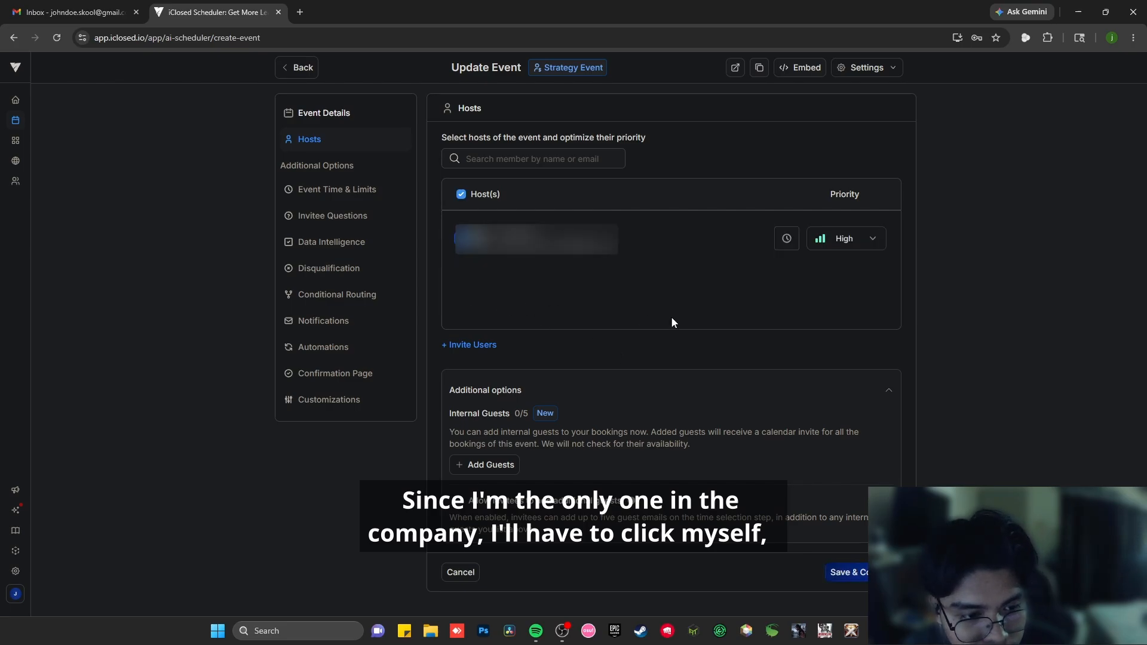
click(845, 572)
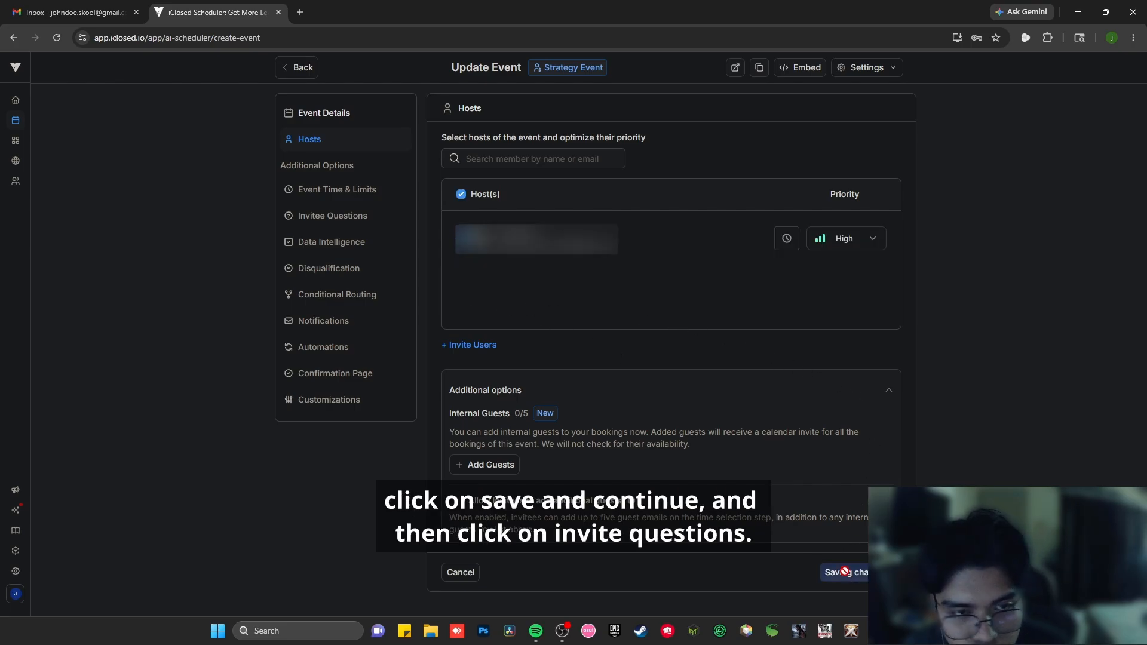
click(331, 218)
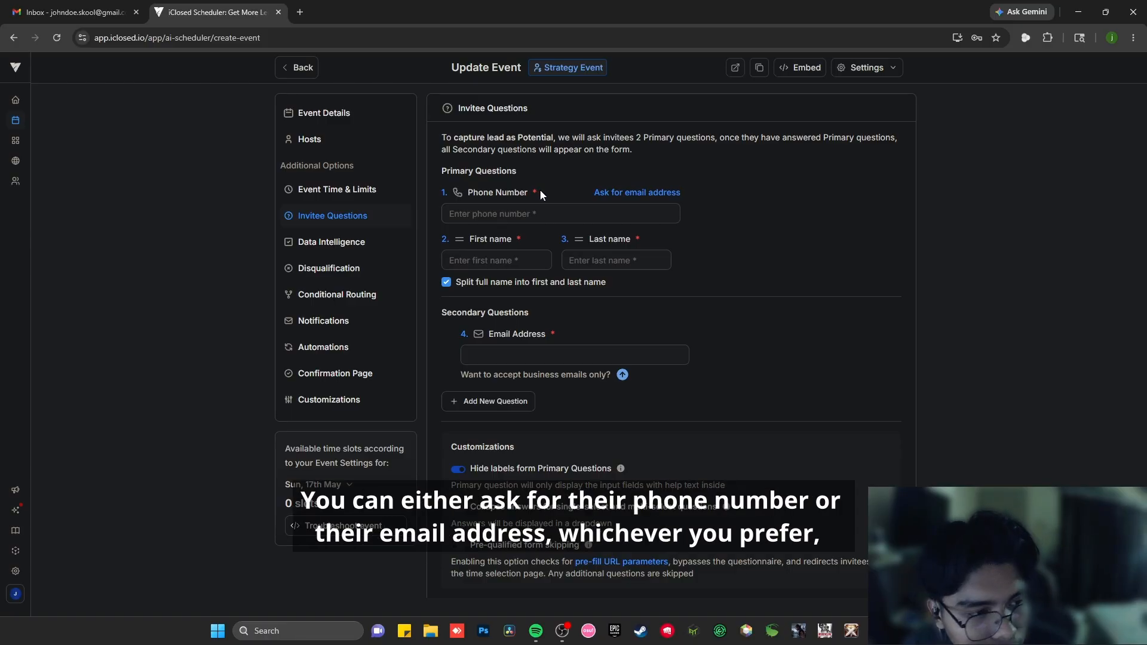
click(635, 194)
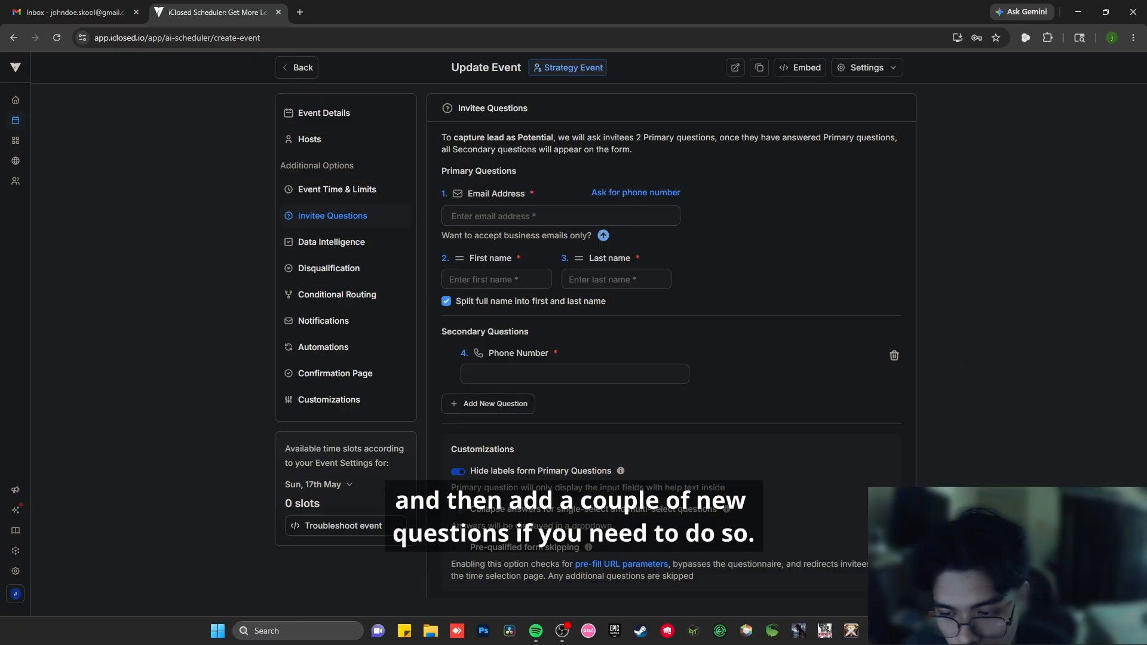
- Add a required short-text secondary question asking "What is your current monthly revenue" to the event's invitee questions
click(510, 409)
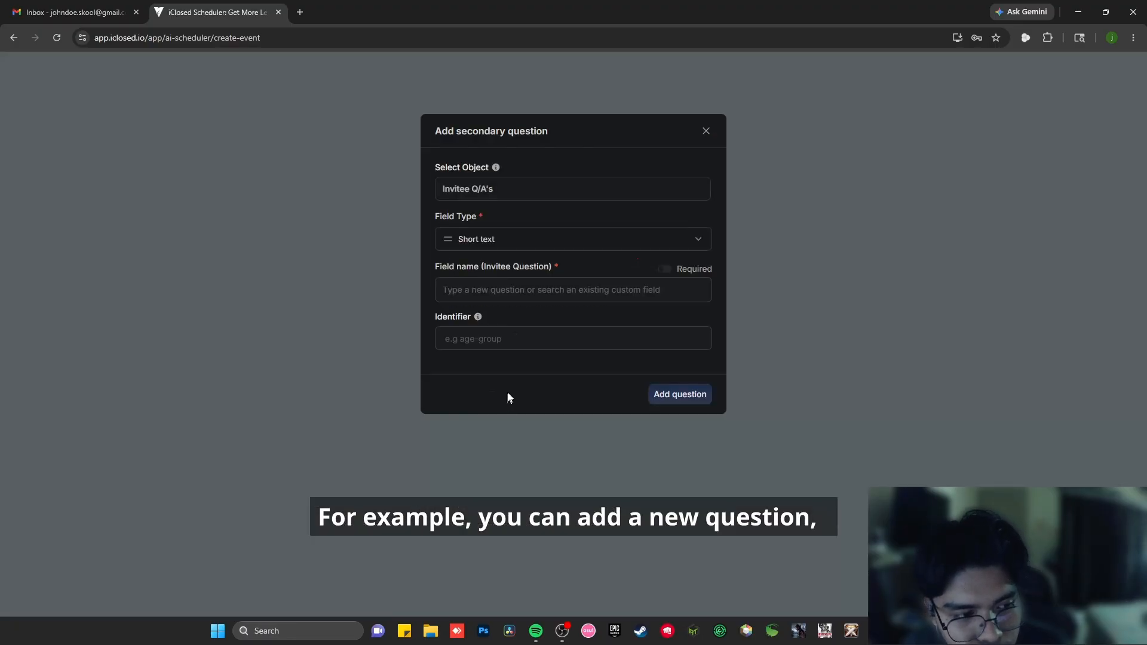
click(568, 239)
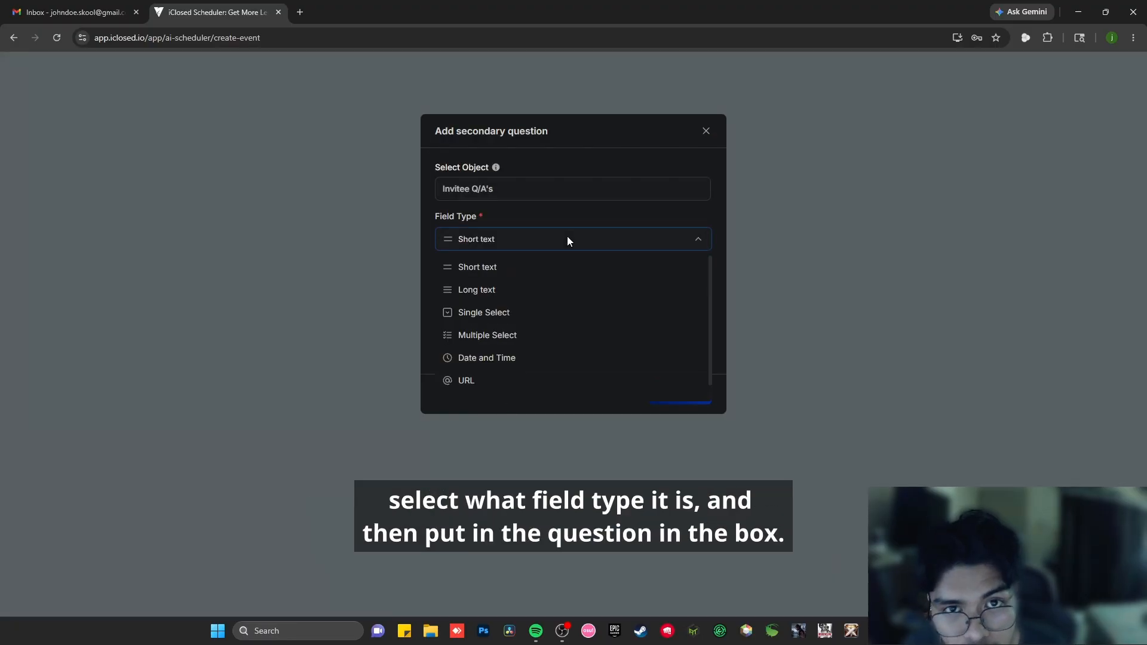
click(567, 240)
click(532, 293)
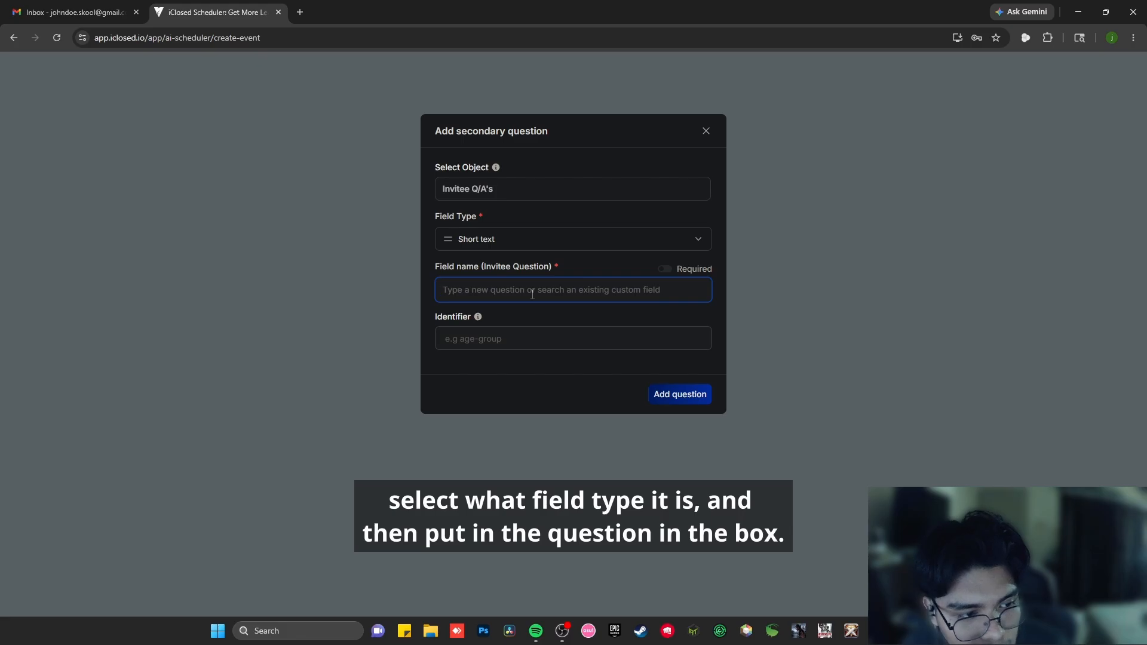
text(What is your current monthly revenue)
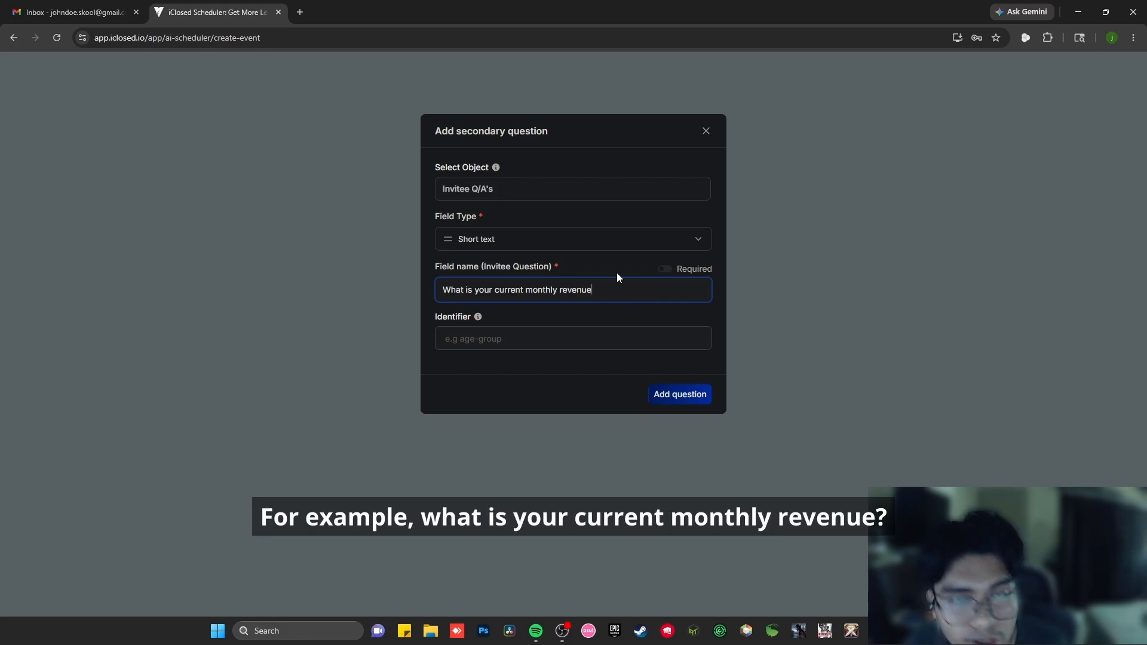
click(670, 270)
click(669, 270)
click(669, 270)
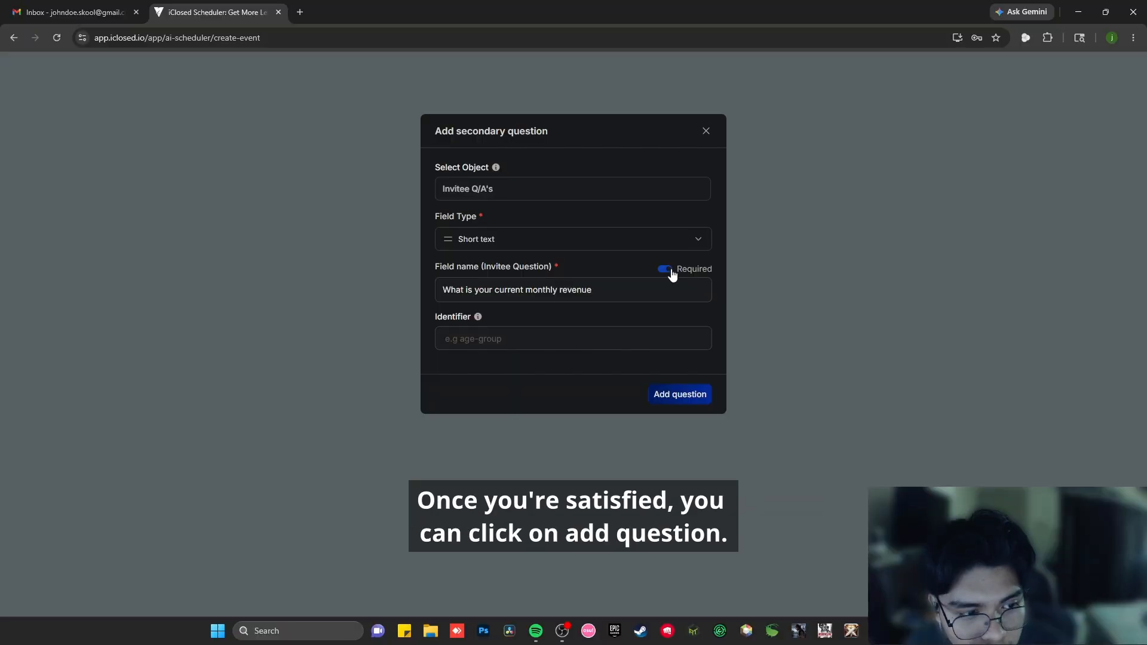
click(676, 395)
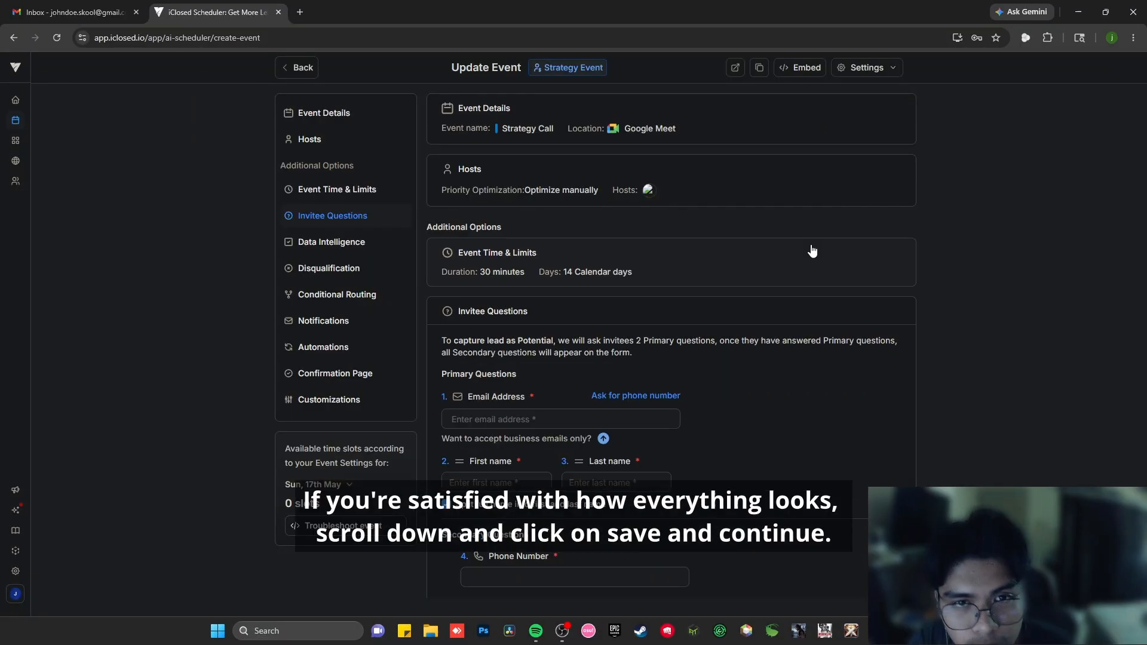
- Save the Strategy Call event's invitee questions and return to the events list
scroll(812, 251, down, 7)
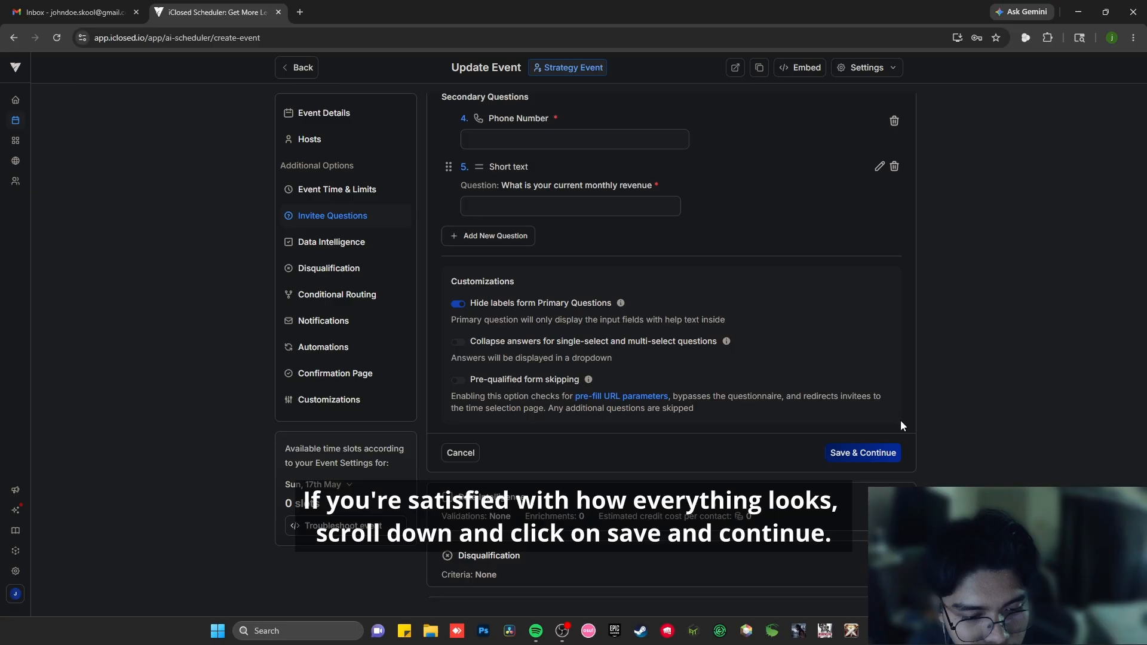
click(878, 453)
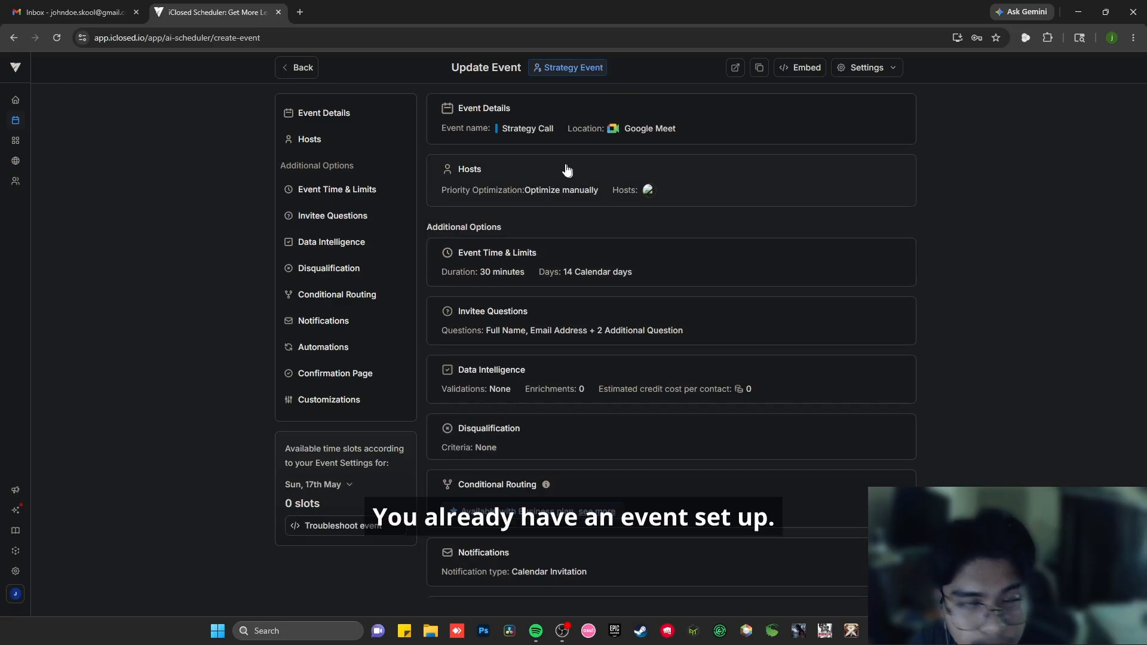
click(300, 70)
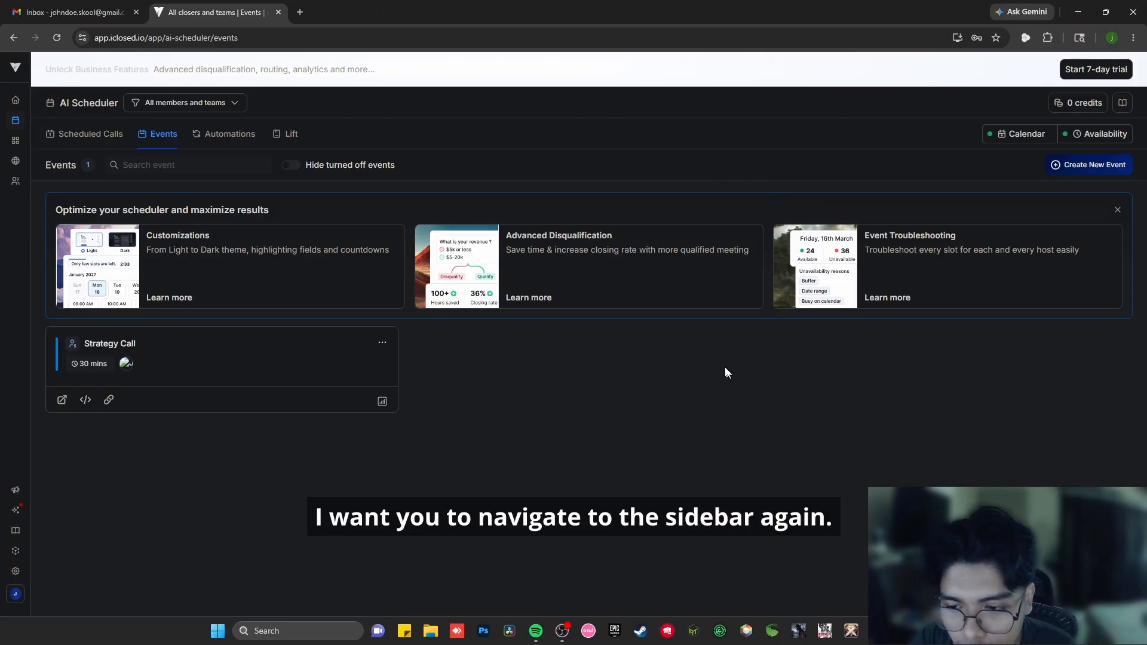
- View the Global Data contacts page and the workspace's connected and available integrations
click(17, 70)
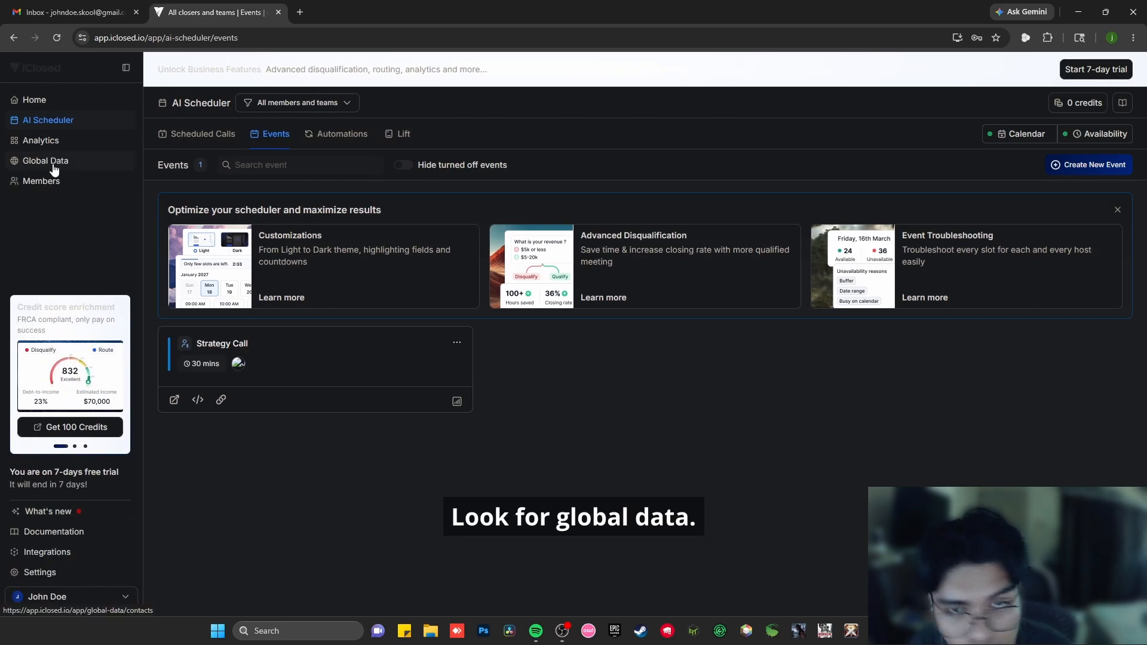
click(53, 167)
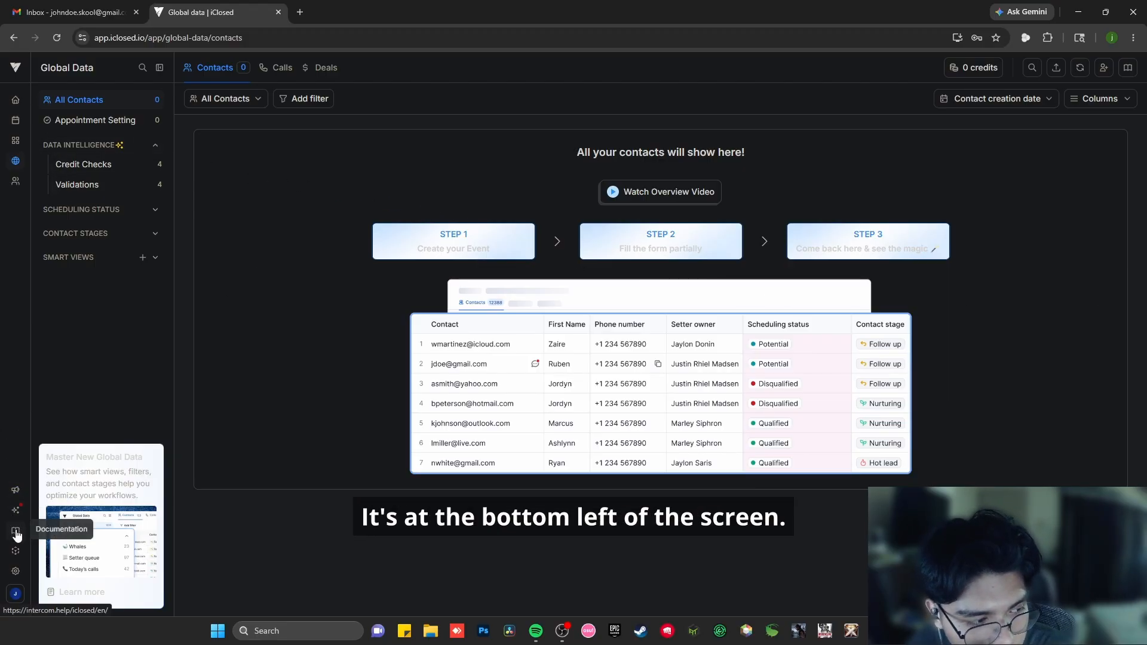
click(15, 554)
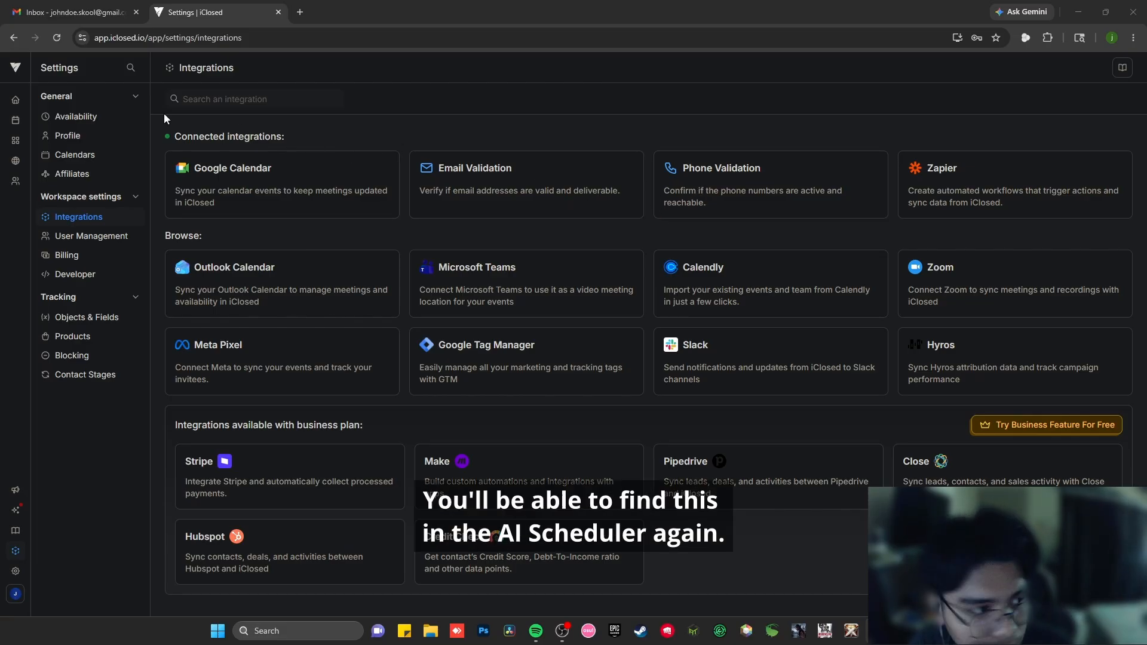
- View the past scheduled calls in the AI Scheduler and open the analytics dashboard
click(19, 127)
click(104, 173)
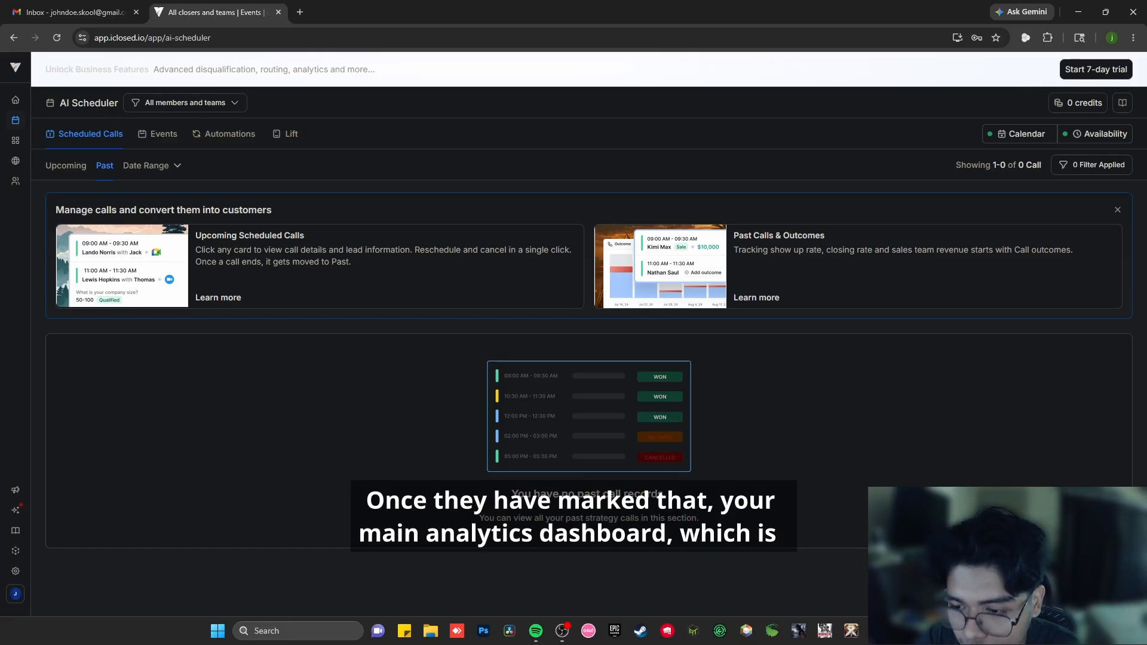
click(16, 139)
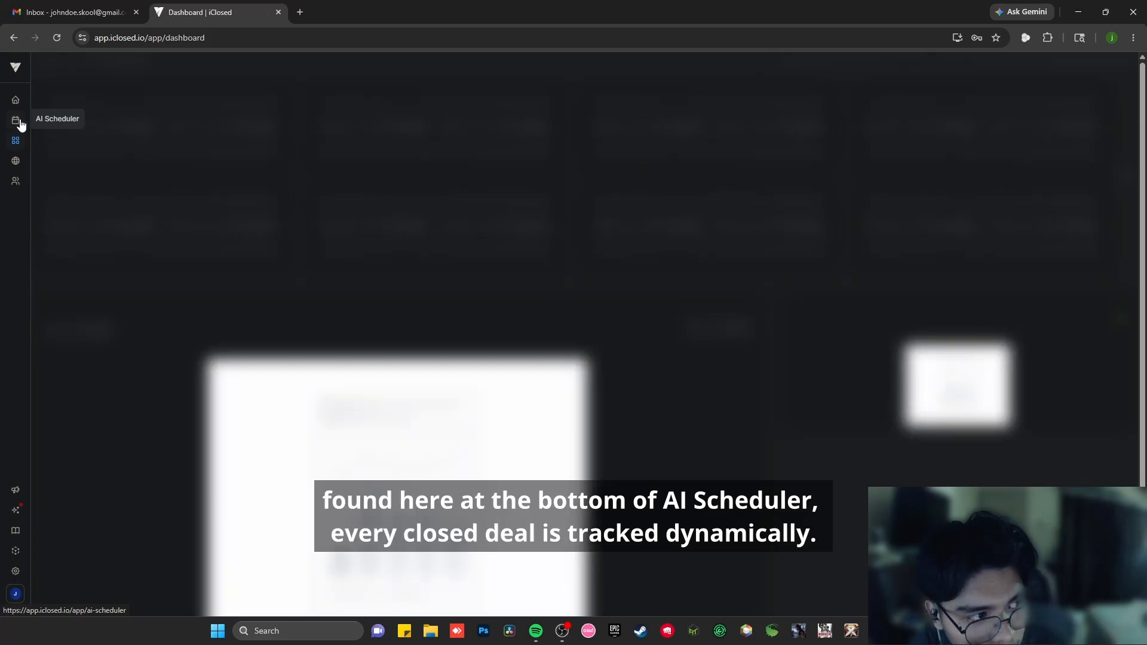